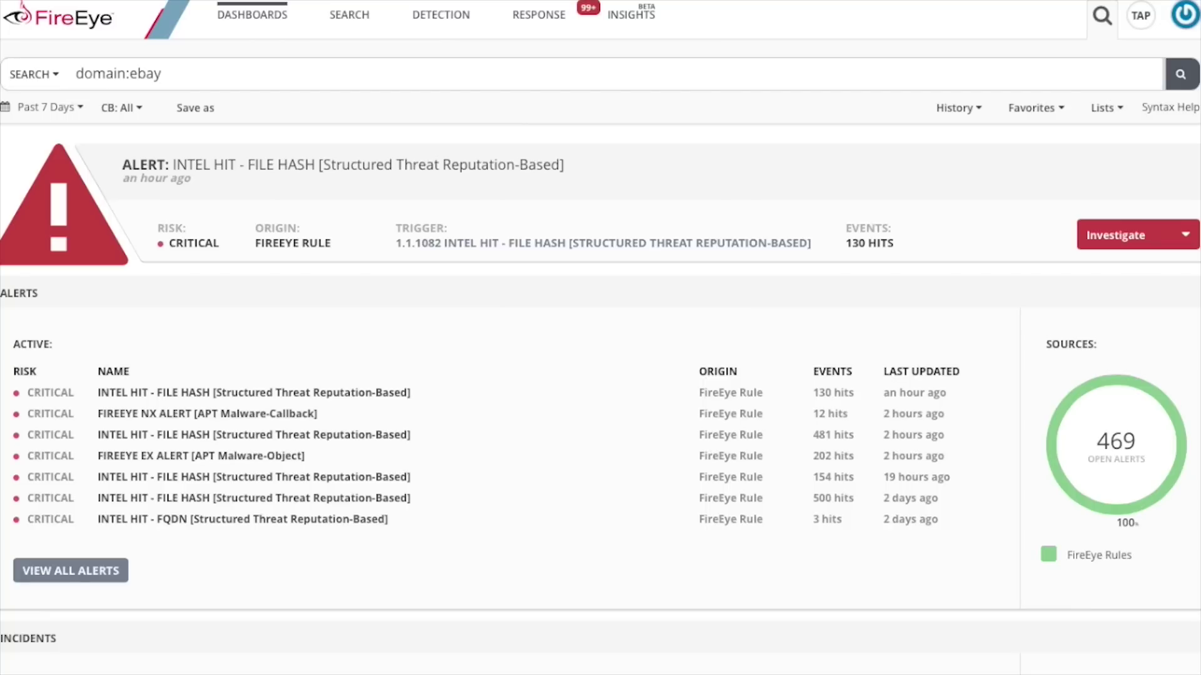
# Run the domain:ebay search over the past 7 days, and extend the query with "| groupby domain" to group its results.
pyautogui.press('Return')
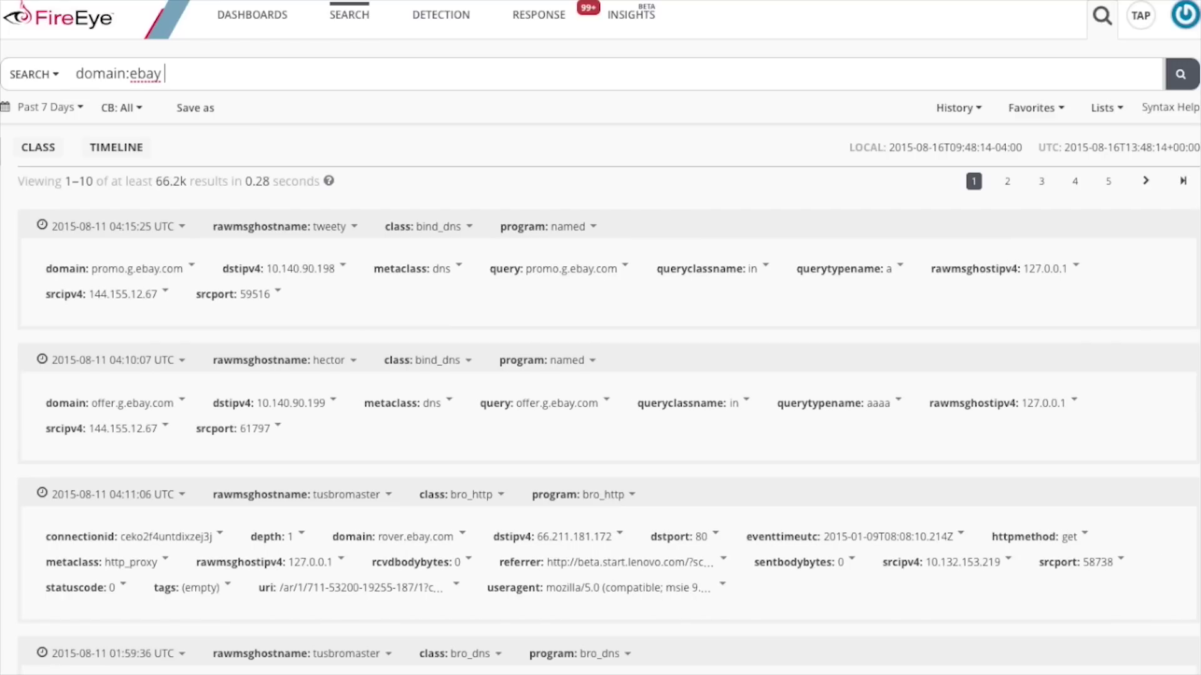
pyautogui.write('| groupby')
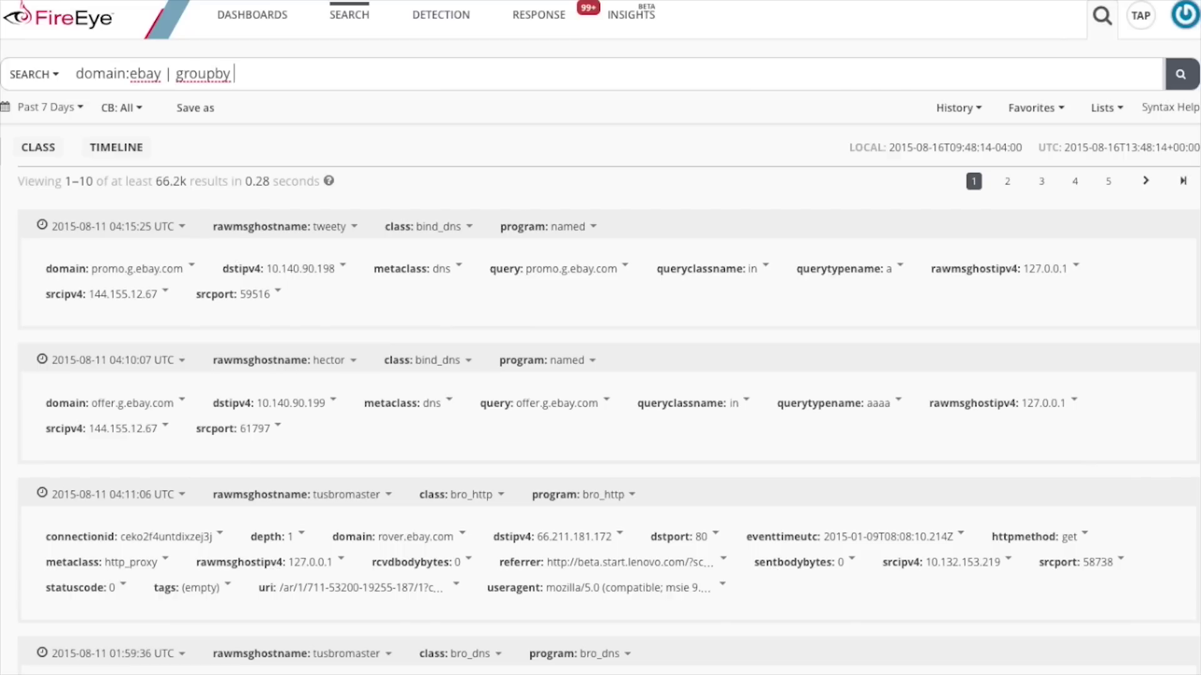
pyautogui.write(' domain')
pyautogui.press('Return')
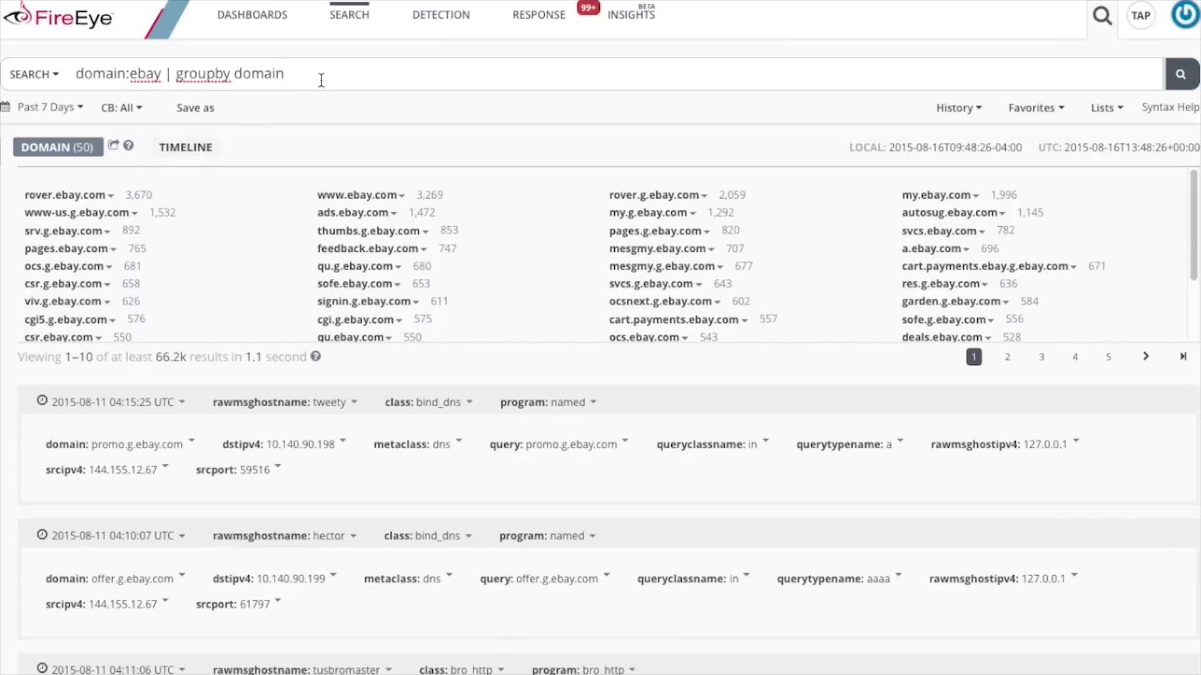
# Narrow the domain term to pages.ebay and run the query "domain:pages.ebay | groupby domain".
pyautogui.click(130, 73)
pyautogui.write('pagh')
pyautogui.press('BackSpace')
pyautogui.write('es.')
pyautogui.press('Return')
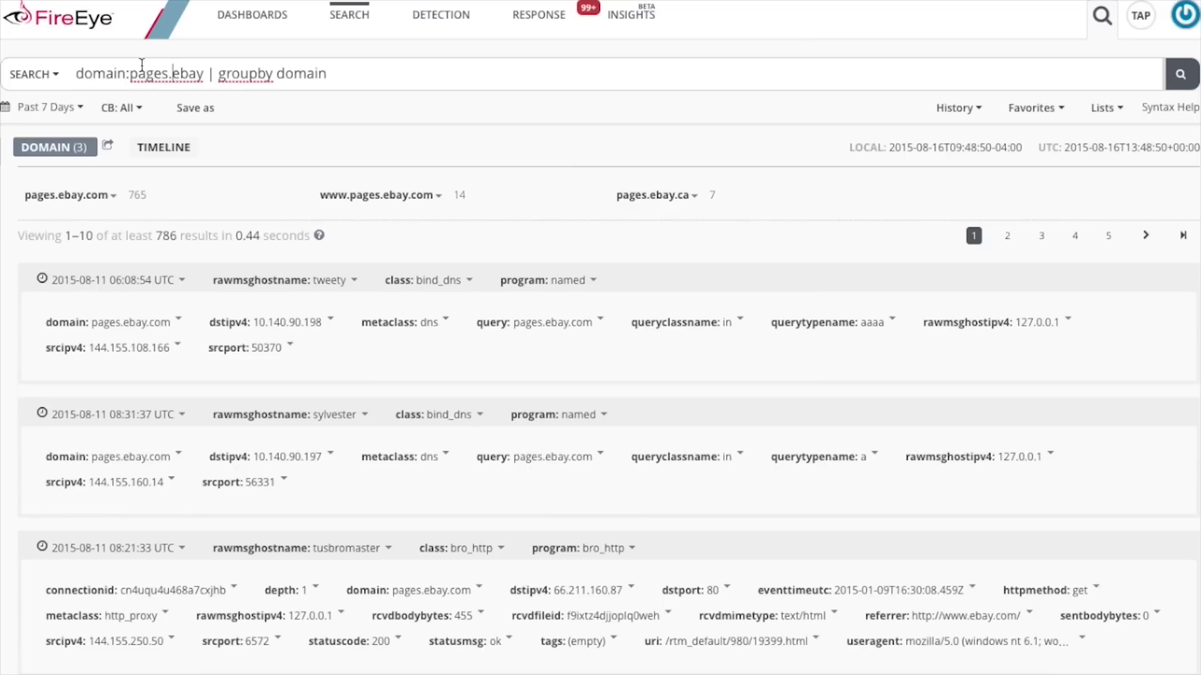
# Replace the domain term with the partial word eba and run "domain:eba | groupby domain".
pyautogui.moveTo(130, 75); pyautogui.dragTo(204, 74)
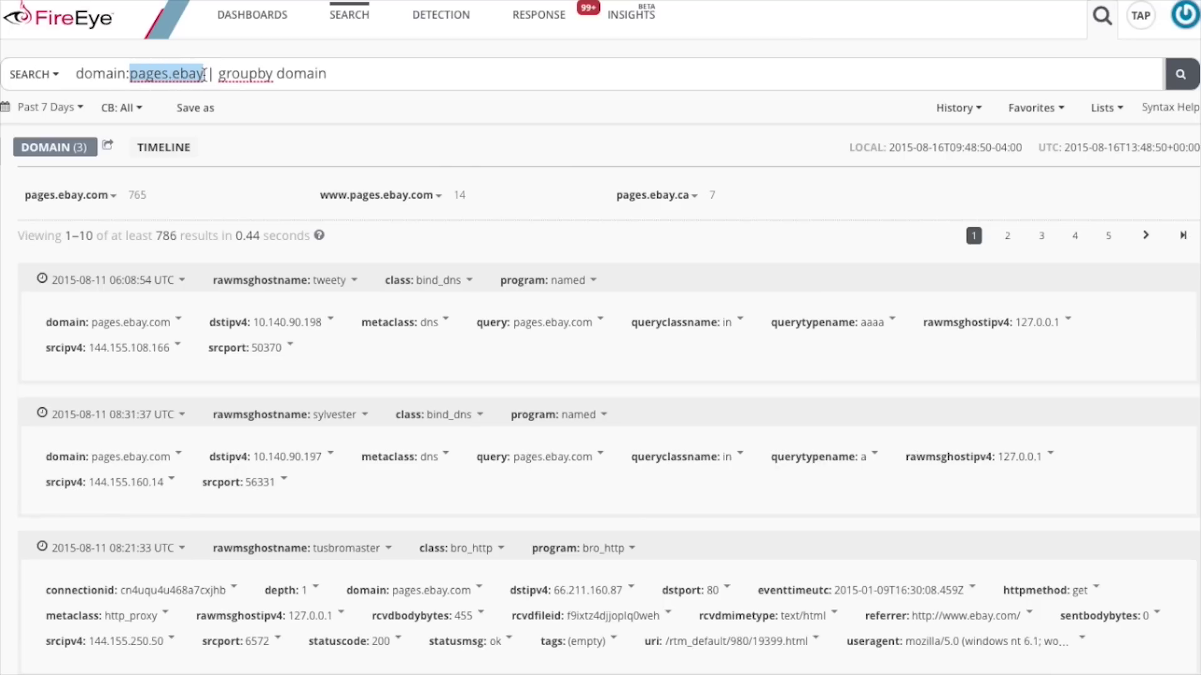
pyautogui.write('ebay')
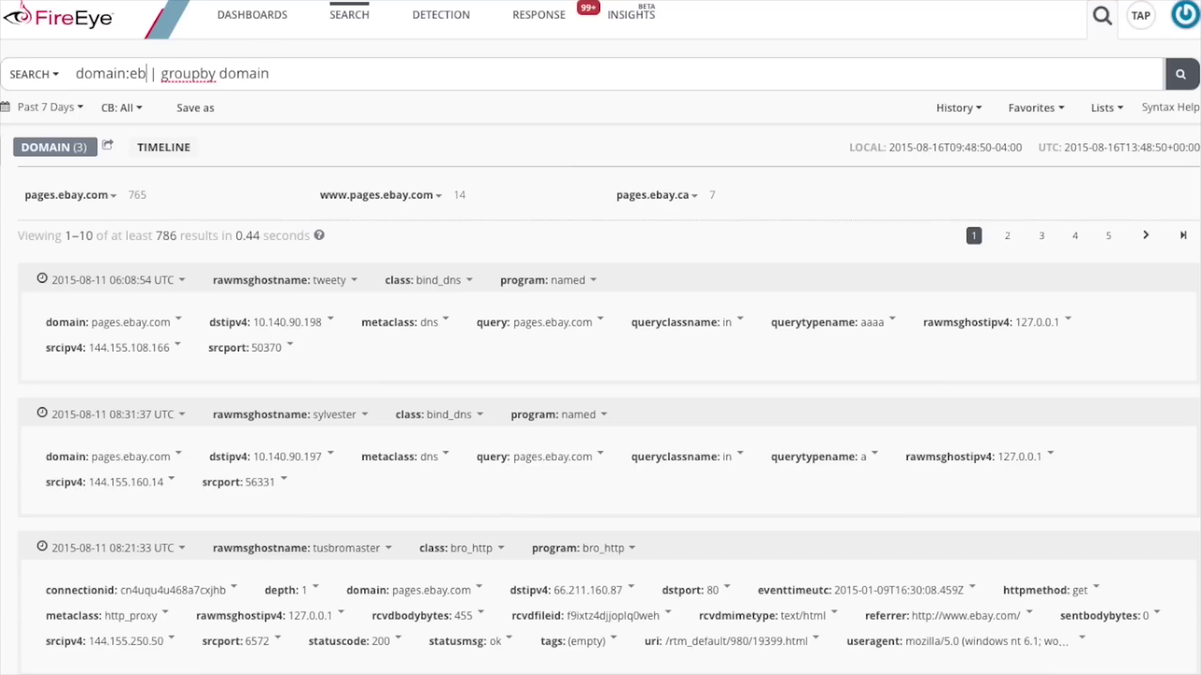
pyautogui.press('BackSpace')
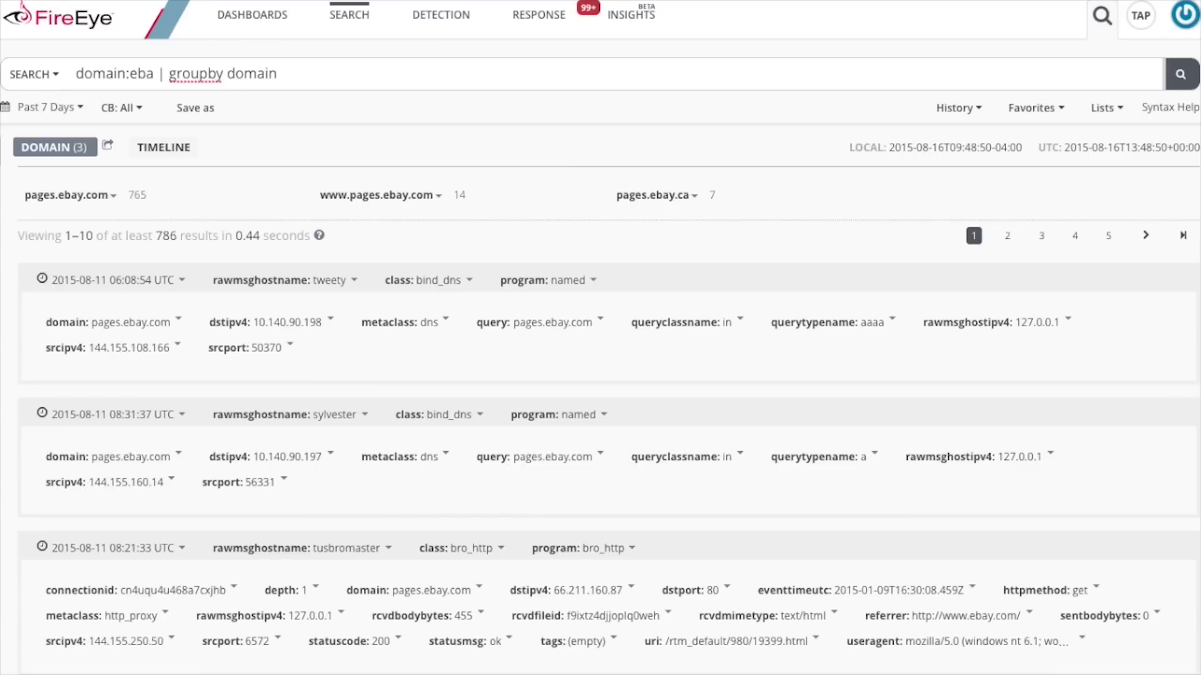
pyautogui.press('Return')
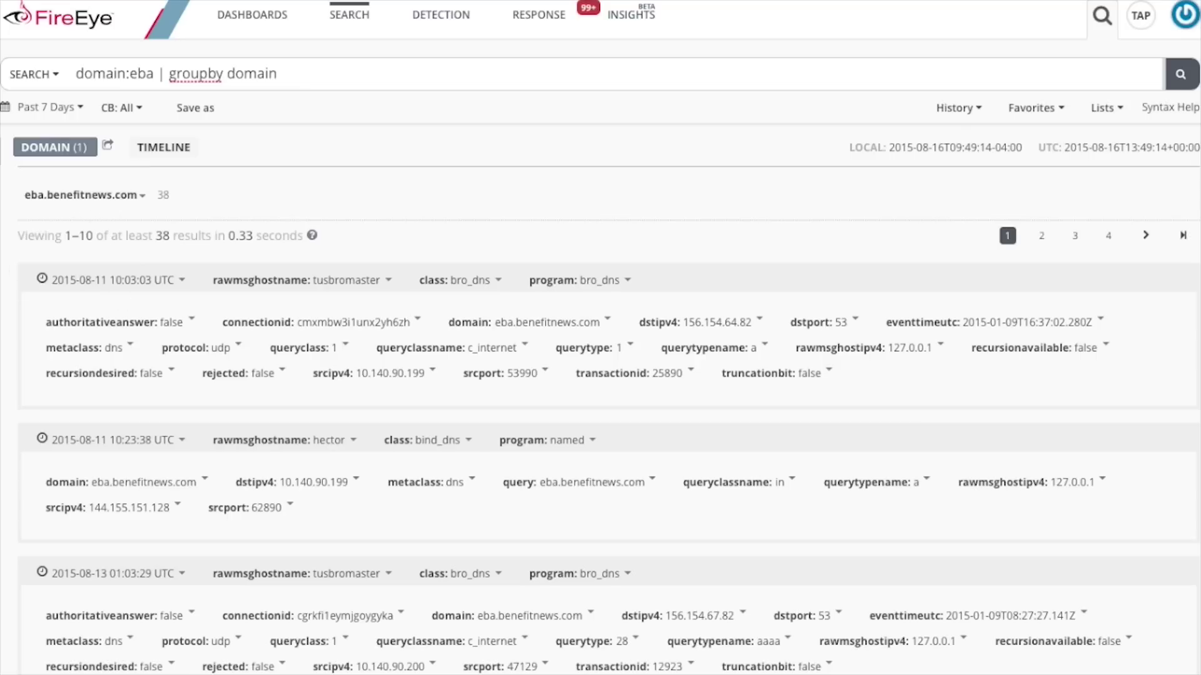
# Replace the term eba with pages.ebay and rerun the search grouped by domain.
pyautogui.moveTo(130, 74); pyautogui.dragTo(152, 73)
pyautogui.write('pages.')
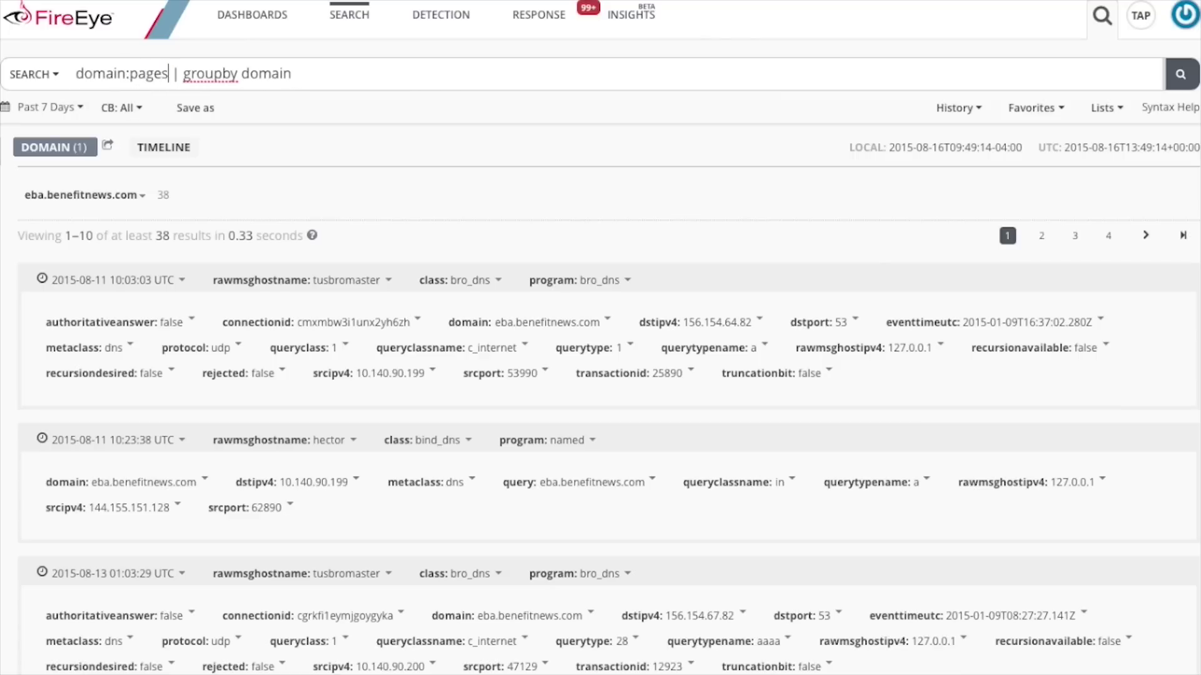
pyautogui.write('ebay.com')
pyautogui.press('BackSpace')
pyautogui.press('BackSpace')
pyautogui.press('BackSpace')
pyautogui.press('BackSpace')
pyautogui.press('Return')
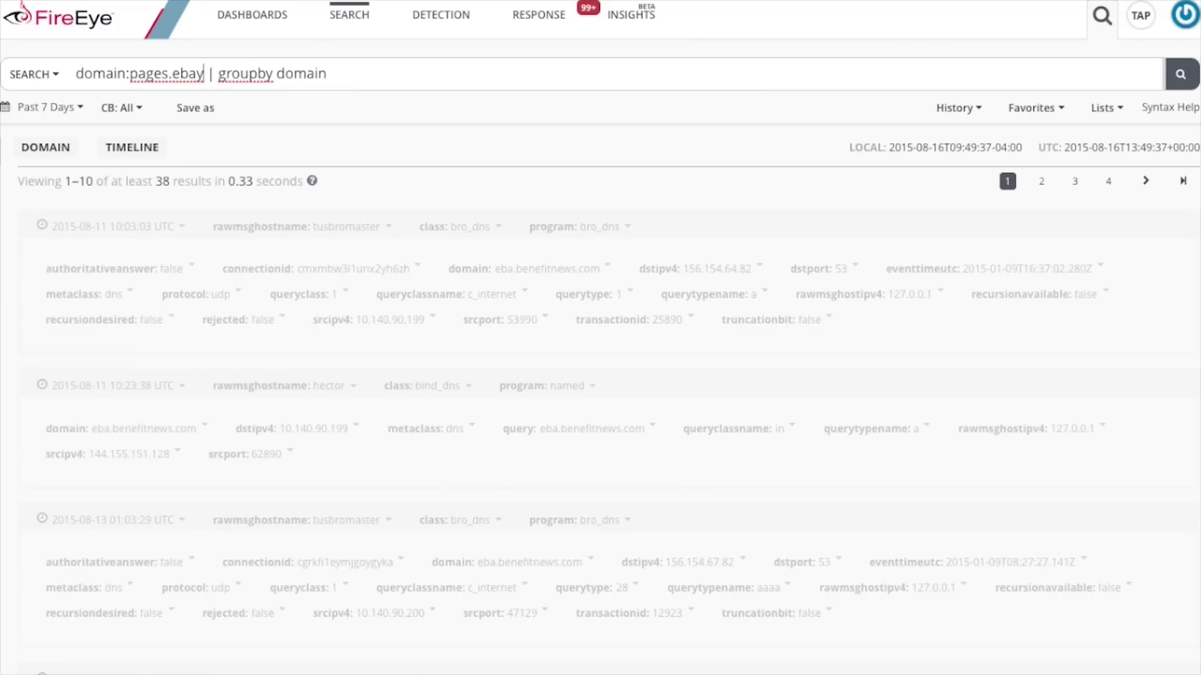
# Switch the domain operator from contains to exact match and run "domain=pages.ebay | groupby domain".
pyautogui.click(130, 75)
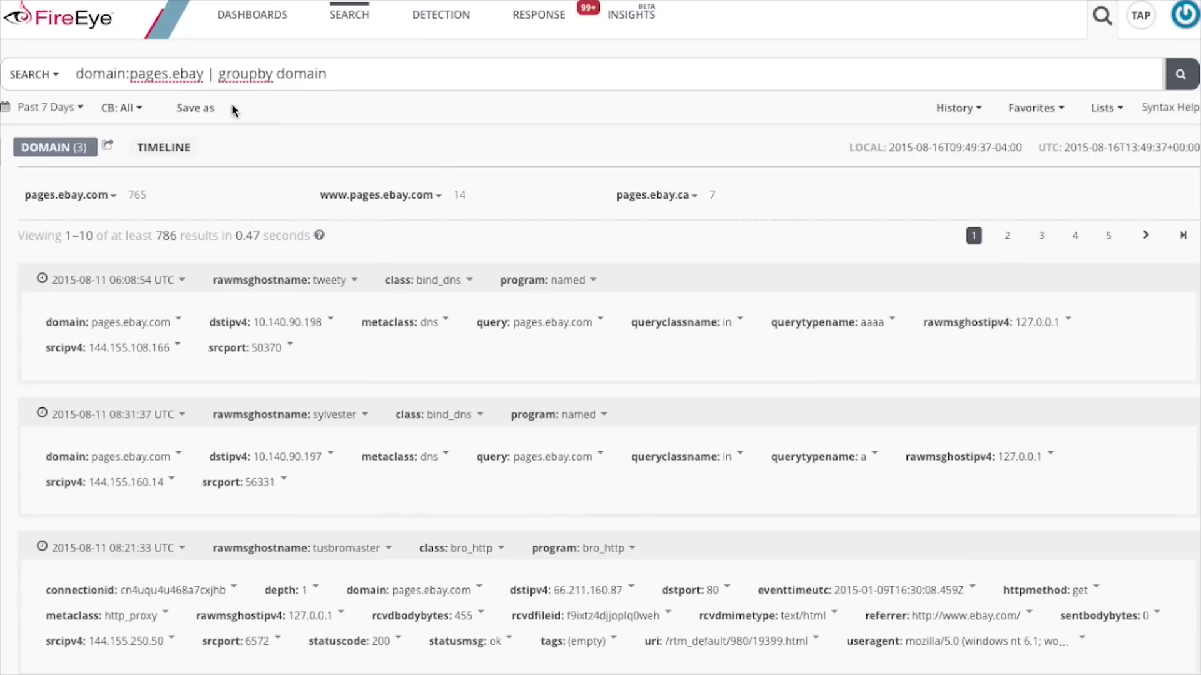
pyautogui.press('BackSpace')
pyautogui.write('=')
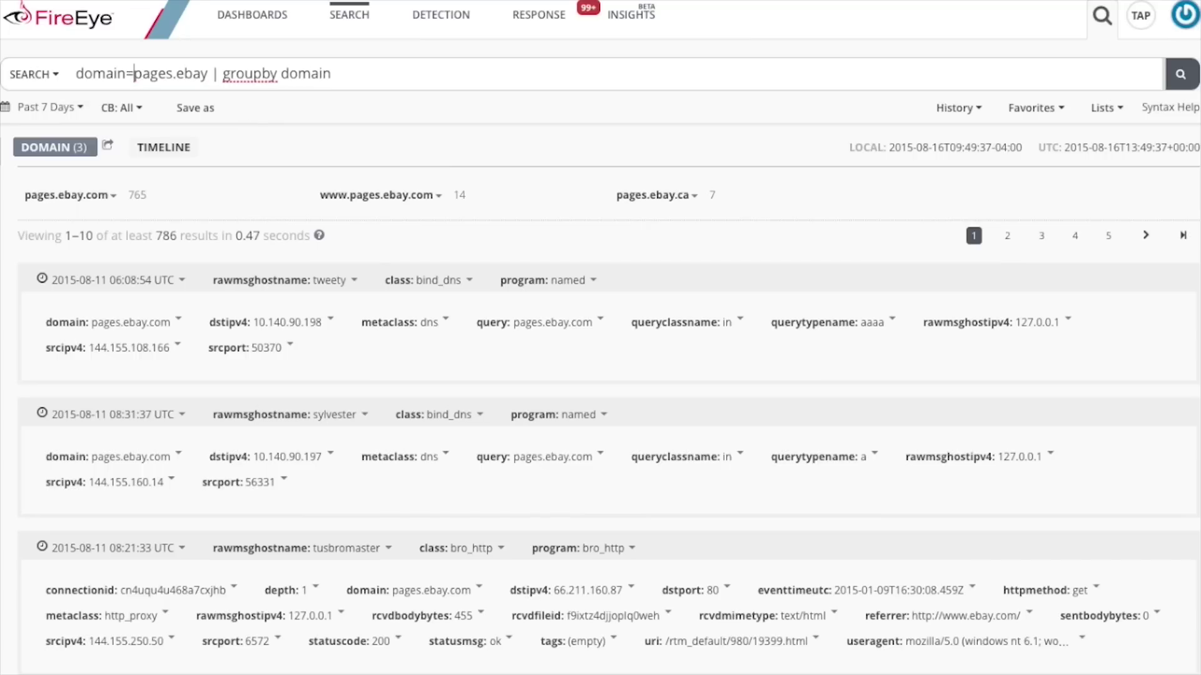
pyautogui.press('Return')
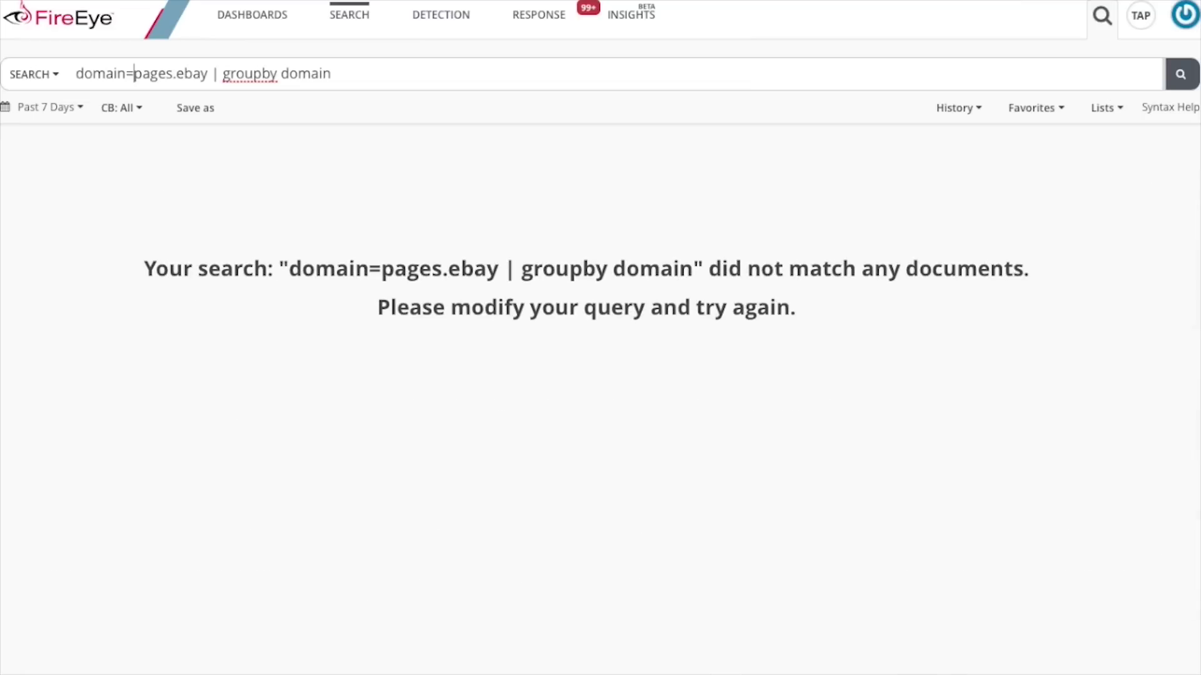
# Complete the exact-match value to the full domain and run "domain=pages.ebay.com | groupby domain".
pyautogui.click(208, 74)
pyautogui.write('.')
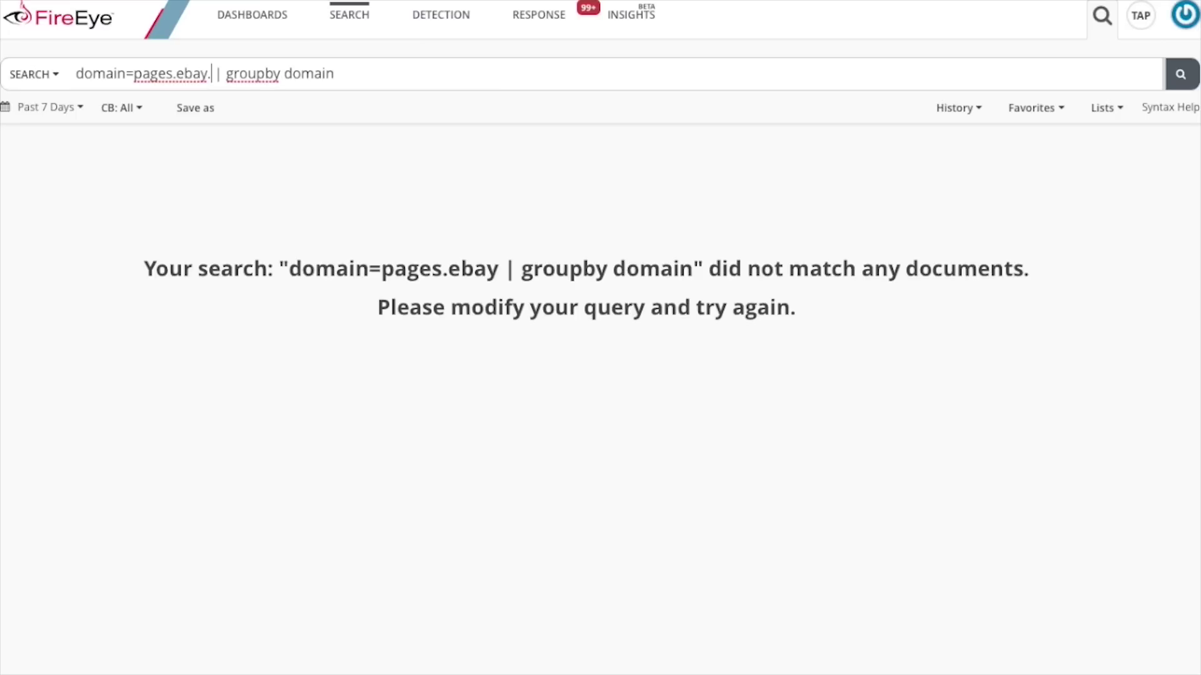
pyautogui.write('com')
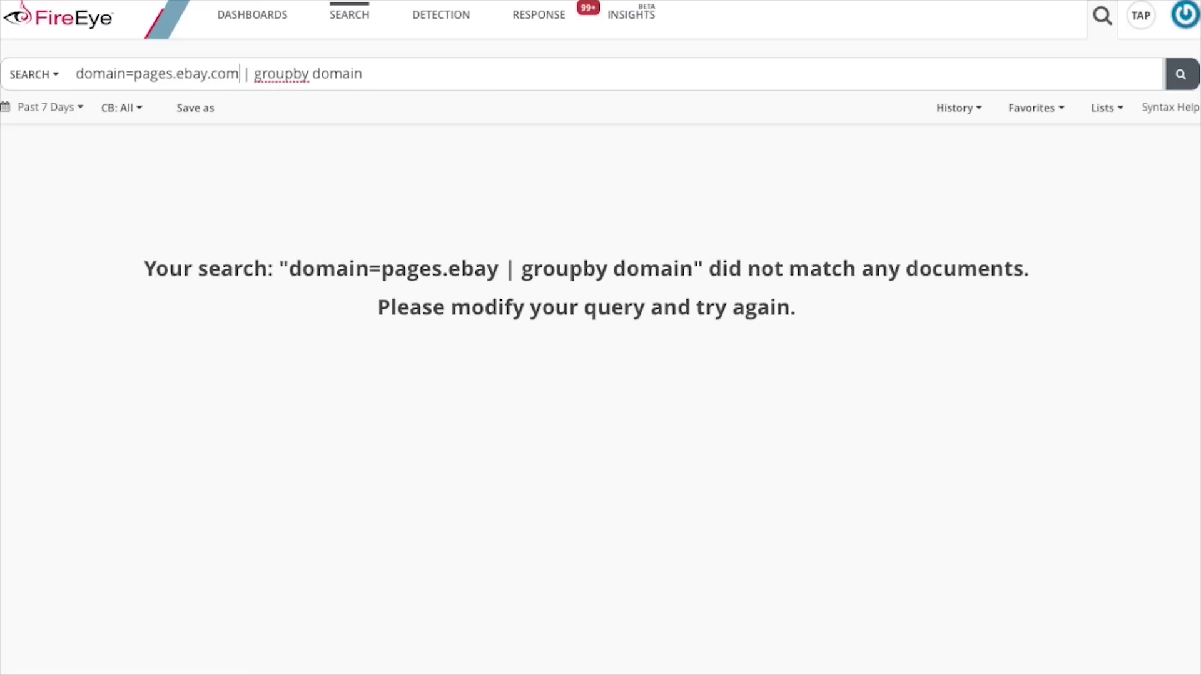
pyautogui.press('Return')
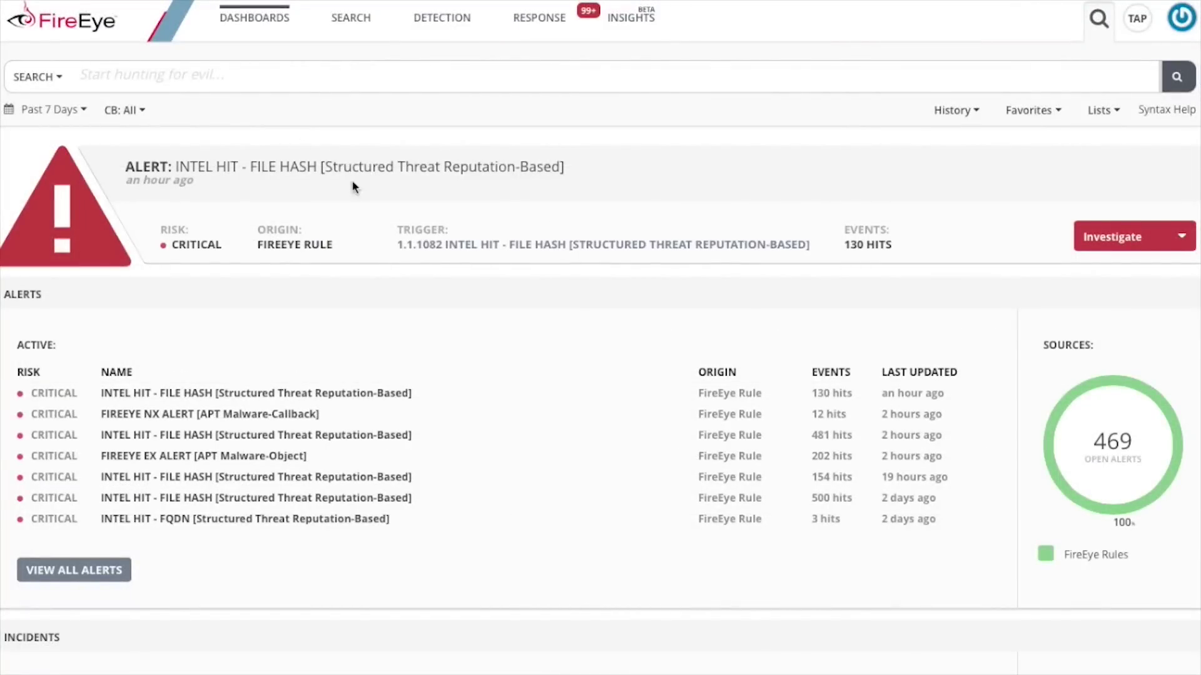
# Search for domains matching any term in a list with "domain:[google,com] | groupby domain".
pyautogui.click(118, 73)
pyautogui.write('domain:')
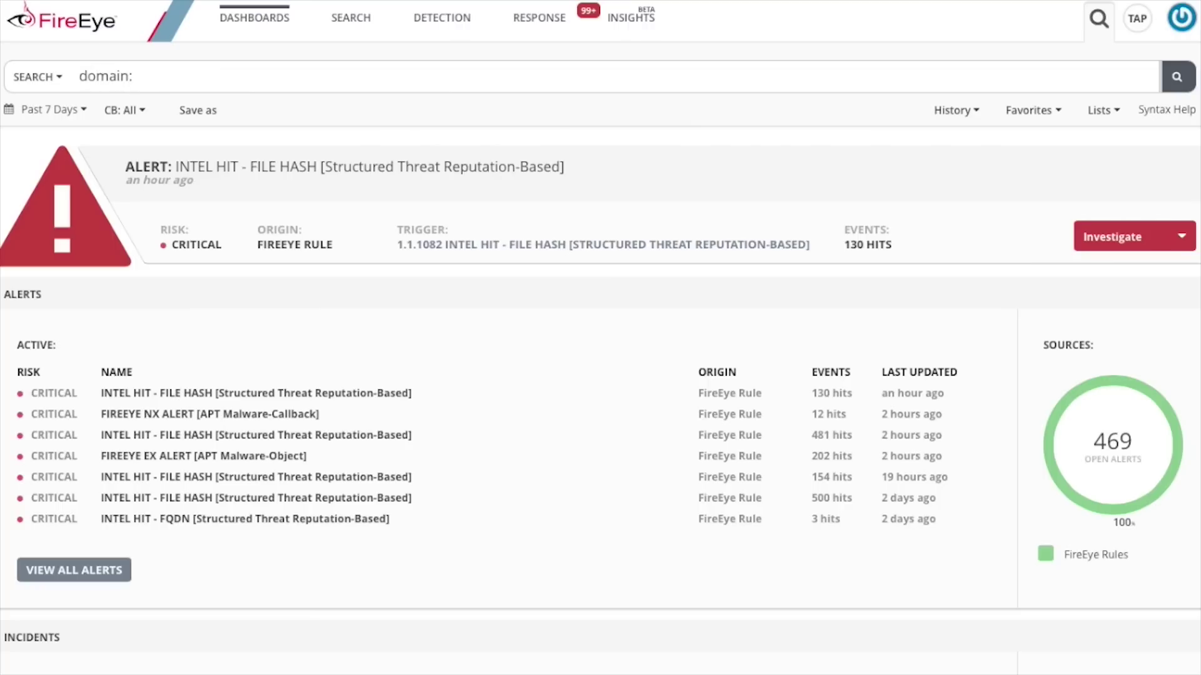
pyautogui.write('[google,com] |')
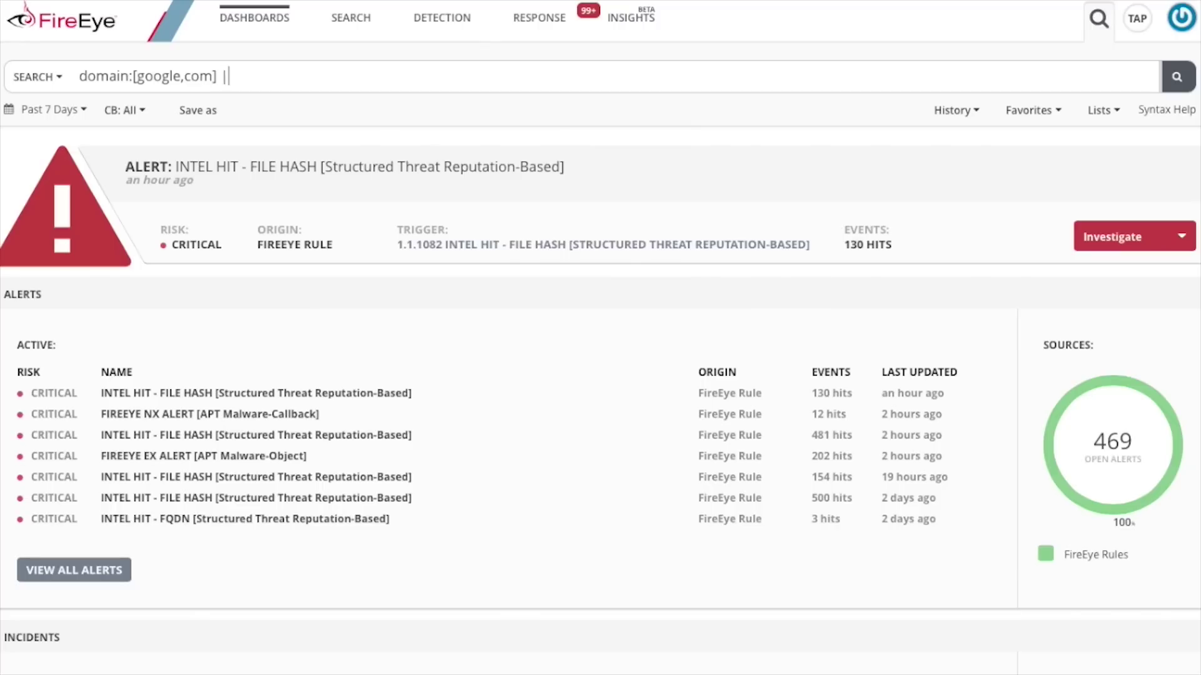
pyautogui.write(' groupby domain')
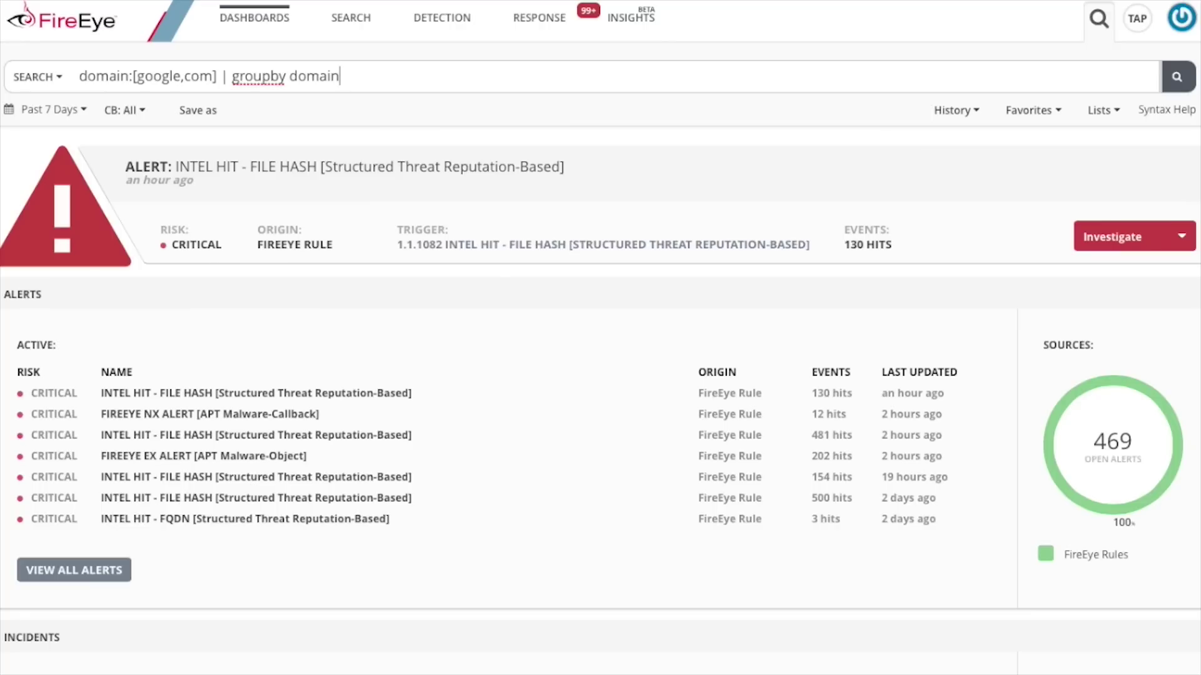
pyautogui.press('Return')
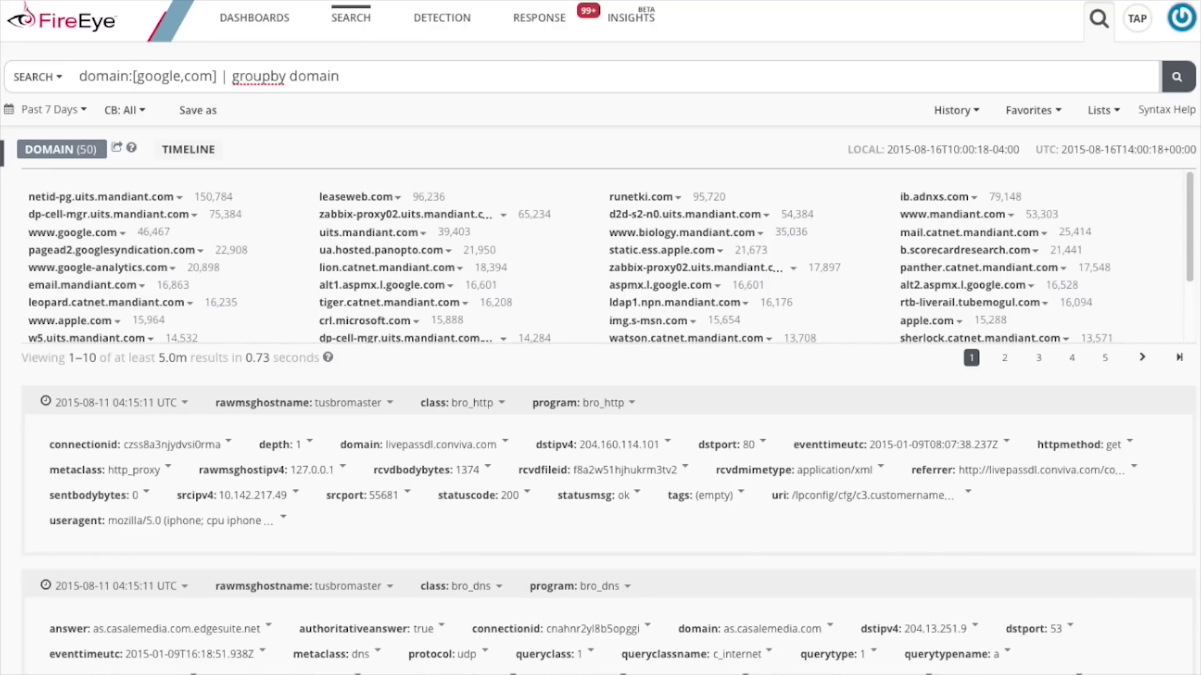
# Require all listed terms to match by changing the query to "domain:&[google,com] | groupby domain" and run it.
pyautogui.write('&')
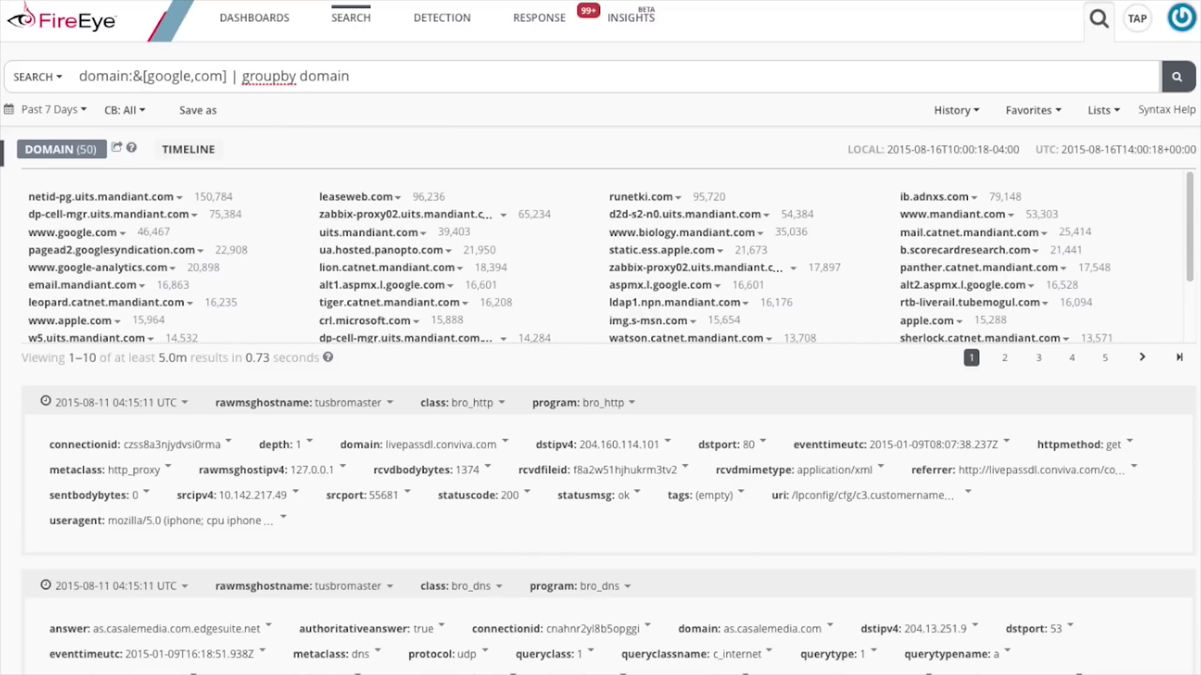
pyautogui.press('Right')
pyautogui.press('Right')
pyautogui.press('Right')
pyautogui.press('Right')
pyautogui.press('Right')
pyautogui.press('Right')
pyautogui.press('Right')
pyautogui.press('Right')
pyautogui.press('Right')
pyautogui.press('Right')
pyautogui.press('Return')
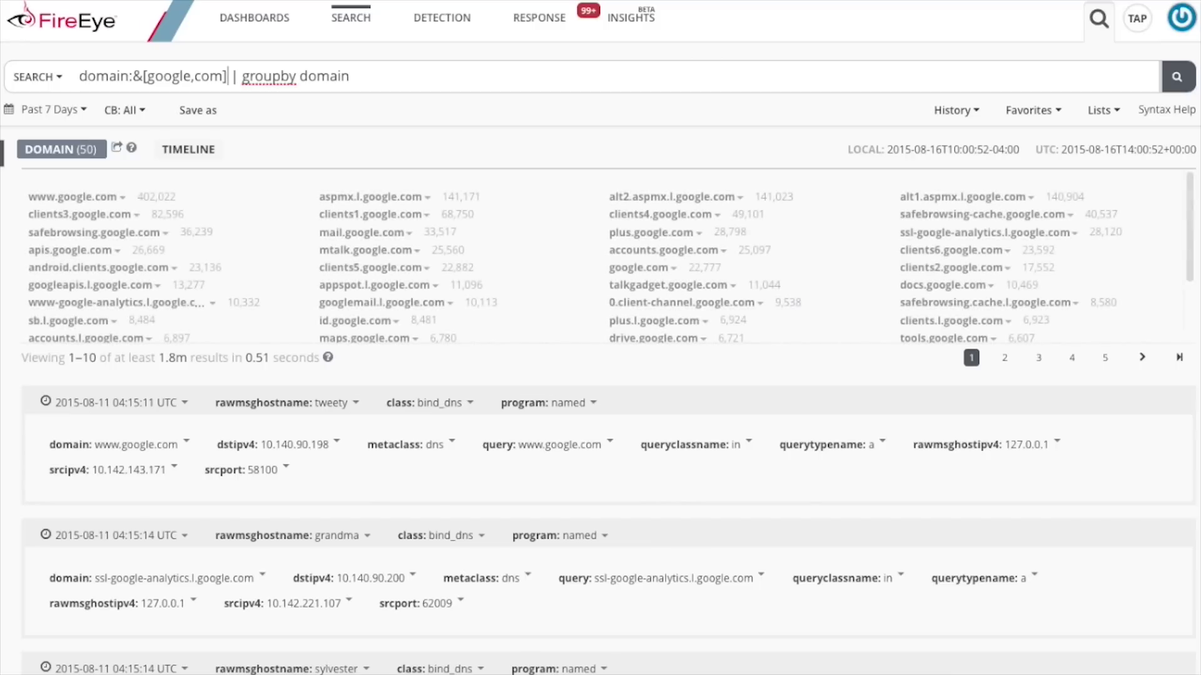
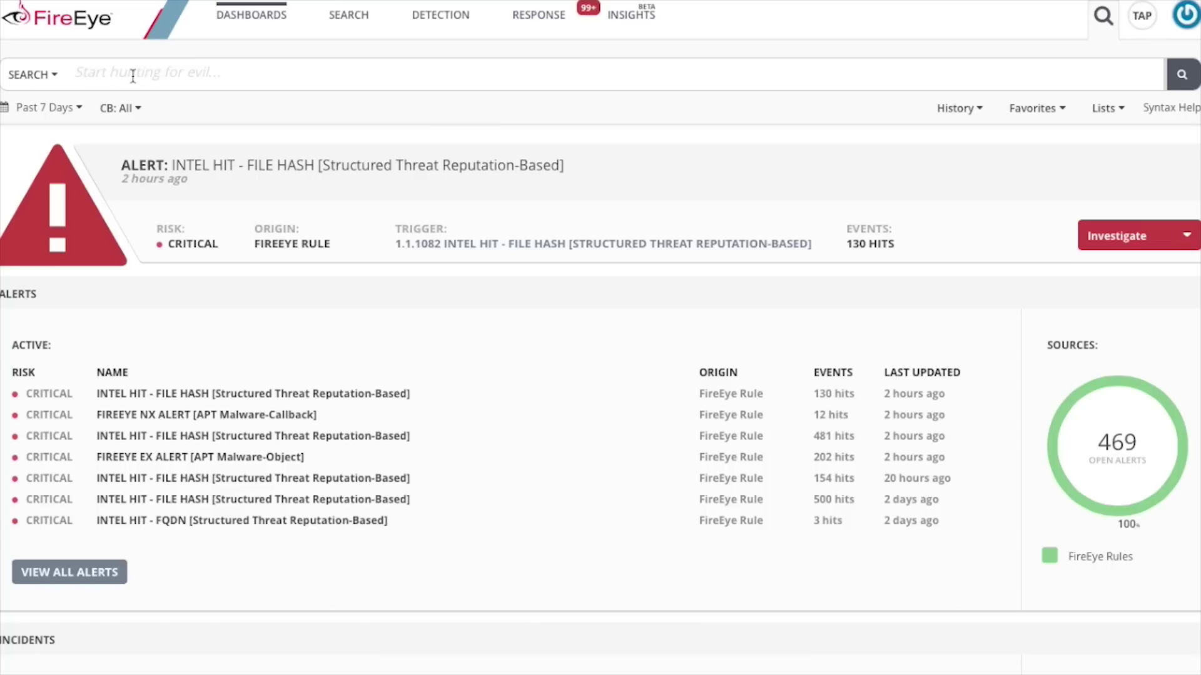
# Search for Hupigon intel hits with the query "class:intel_hit intelmalwarefamily=hupigon".
pyautogui.write('class:intel_hit')
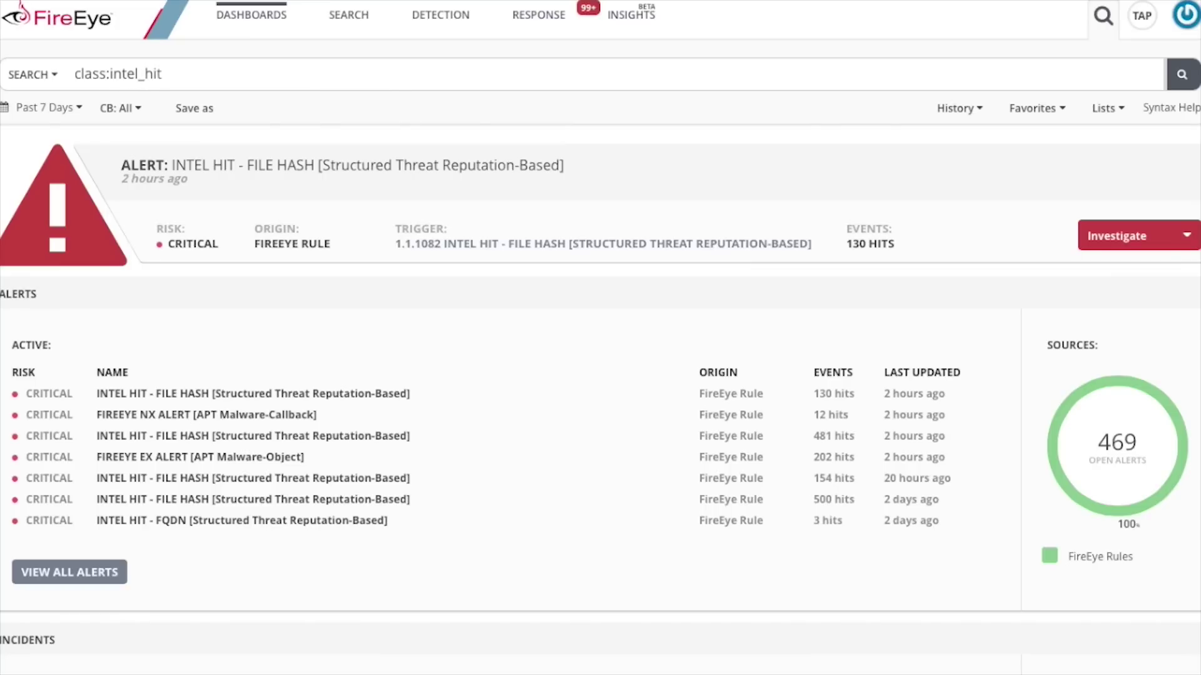
pyautogui.write(' intelmalwarefamily:')
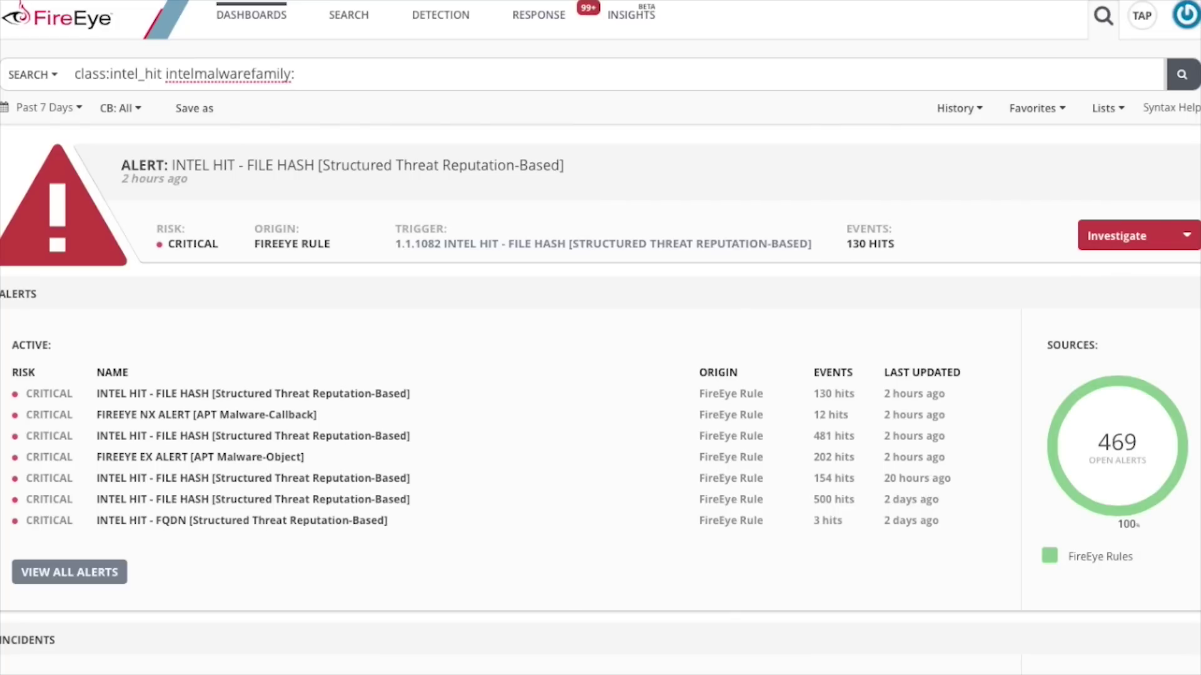
pyautogui.press('BackSpace')
pyautogui.write('=hupigon')
pyautogui.press('Return')
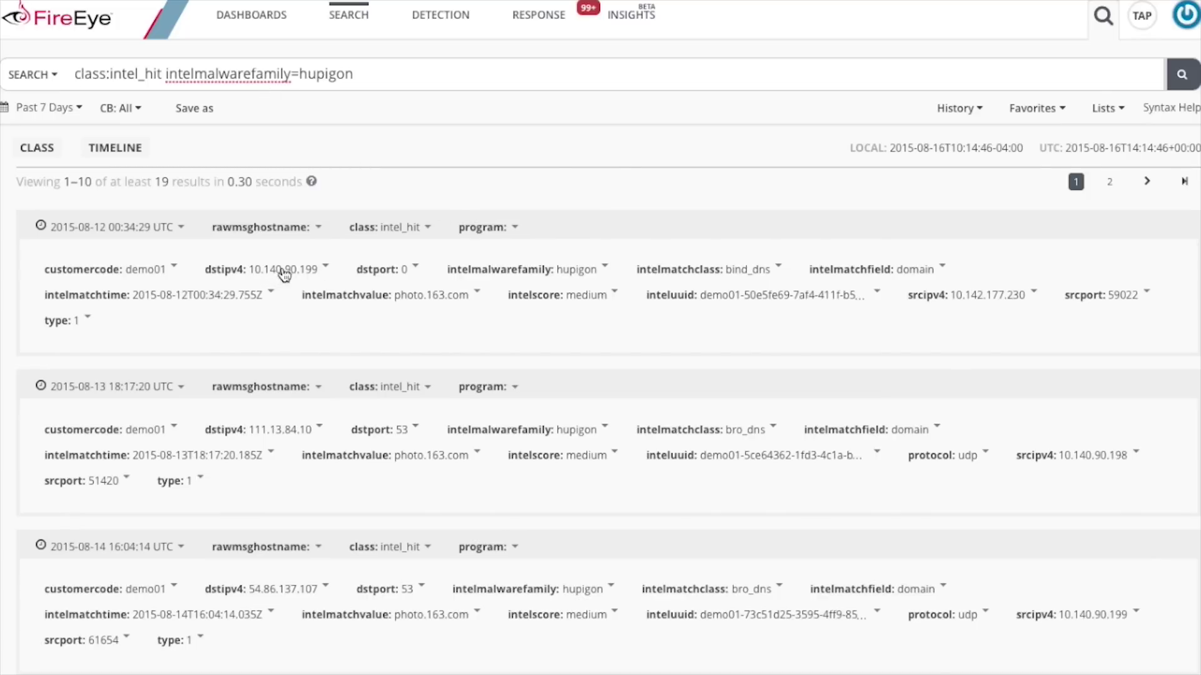
# Wrap the intel-hit query as a dstipv4:( ) subsearch, add "class=bro_conn | groupby srcipv4", and run it.
pyautogui.click(75, 74)
pyautogui.write('dstipv4:')
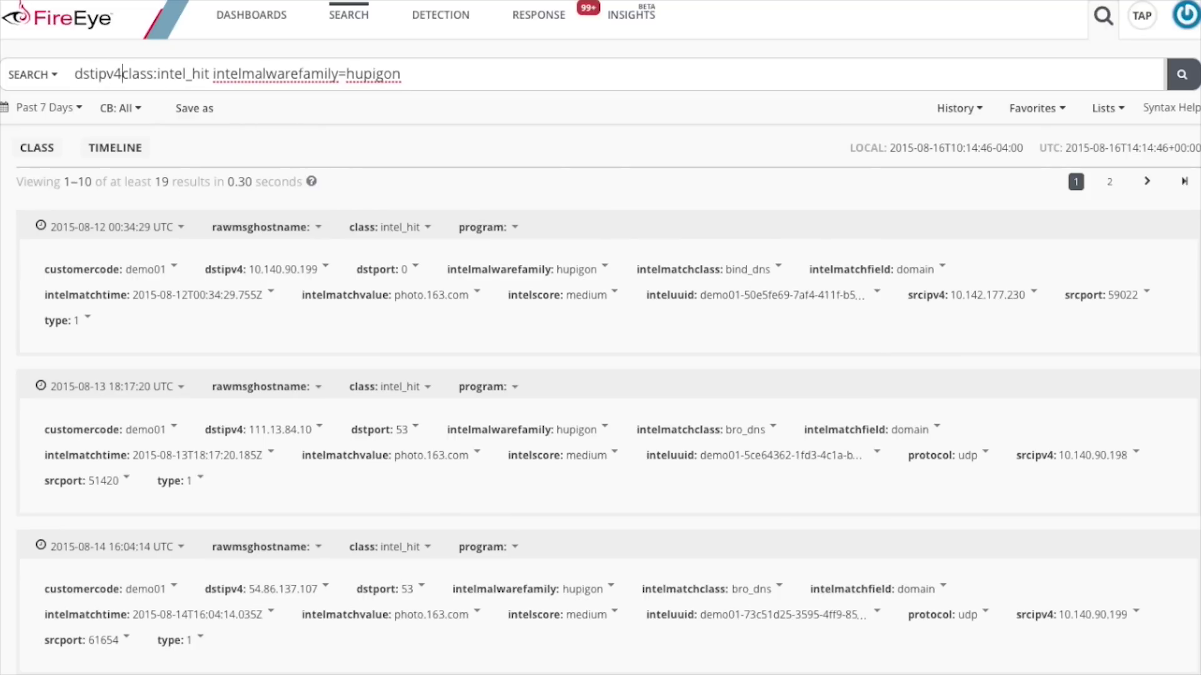
pyautogui.write('(')
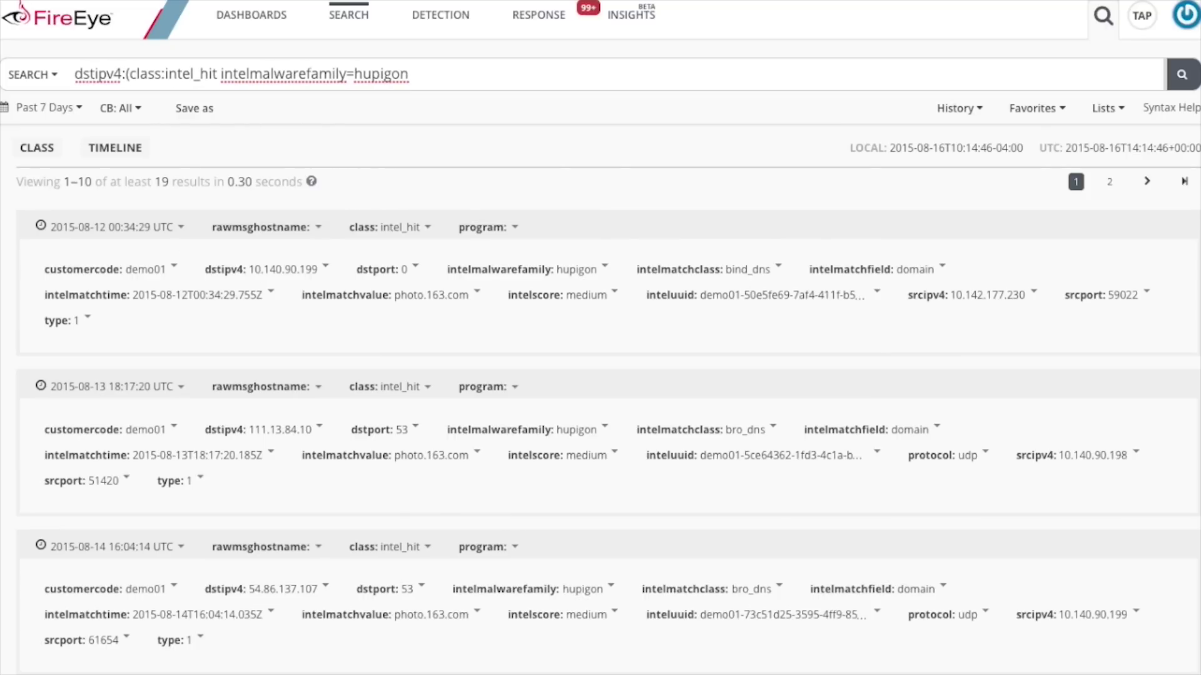
pyautogui.click(420, 71)
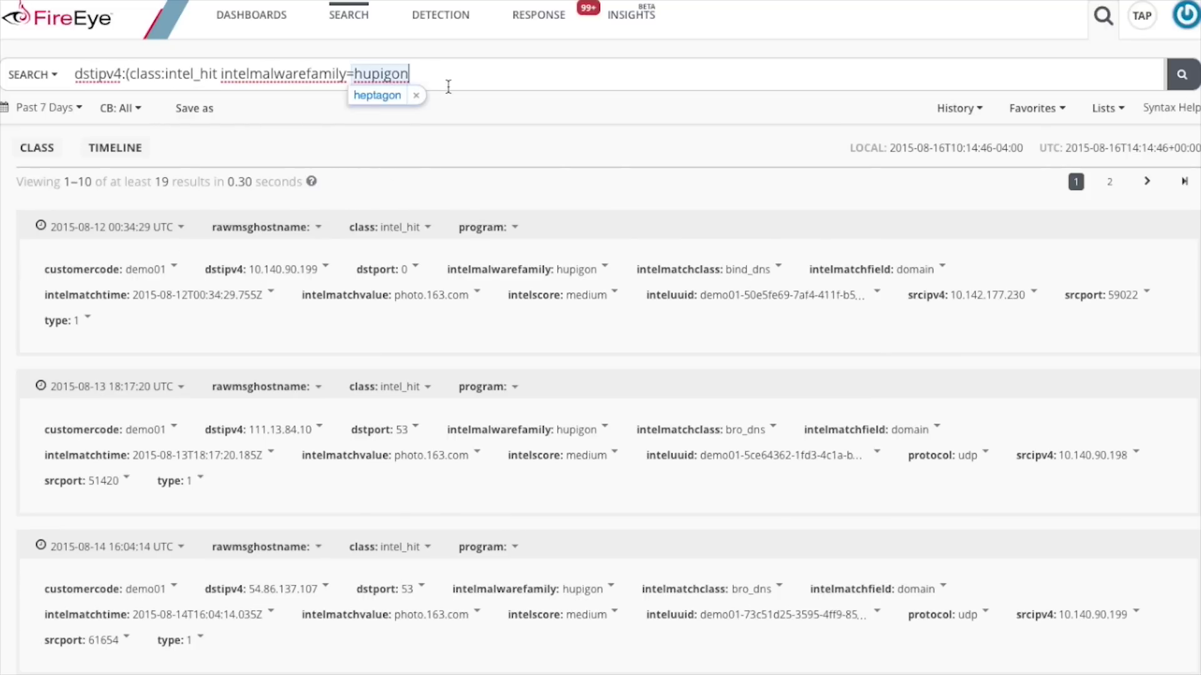
pyautogui.write(')')
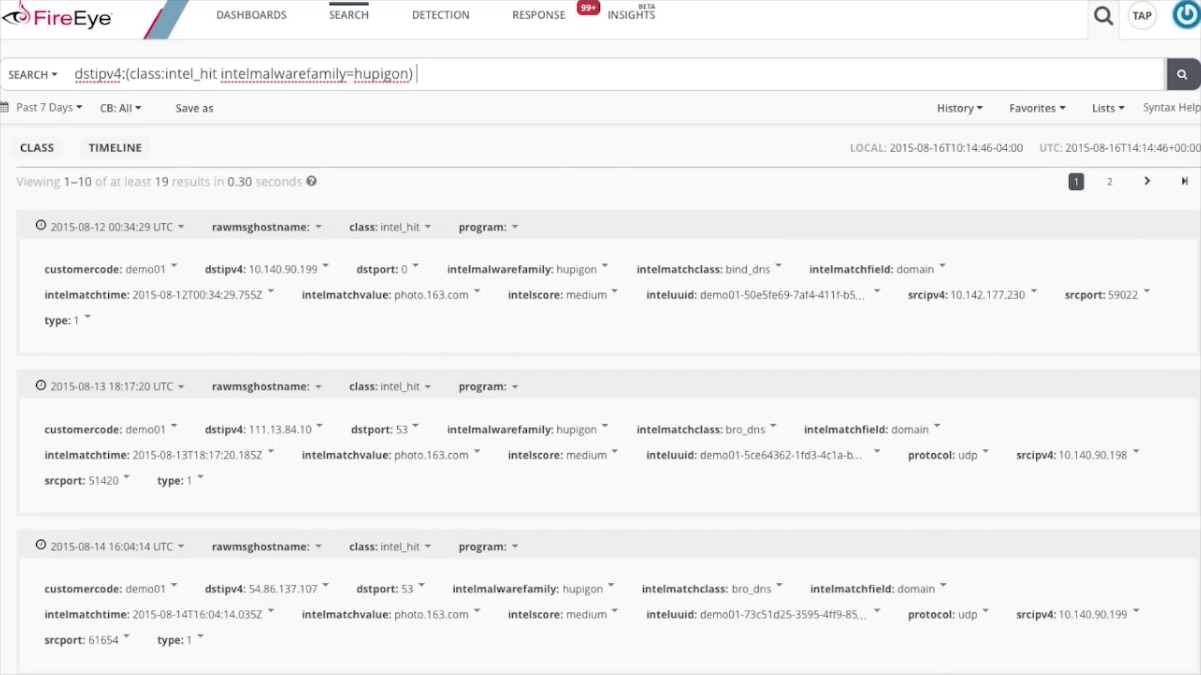
pyautogui.write('class=bro_conn | ')
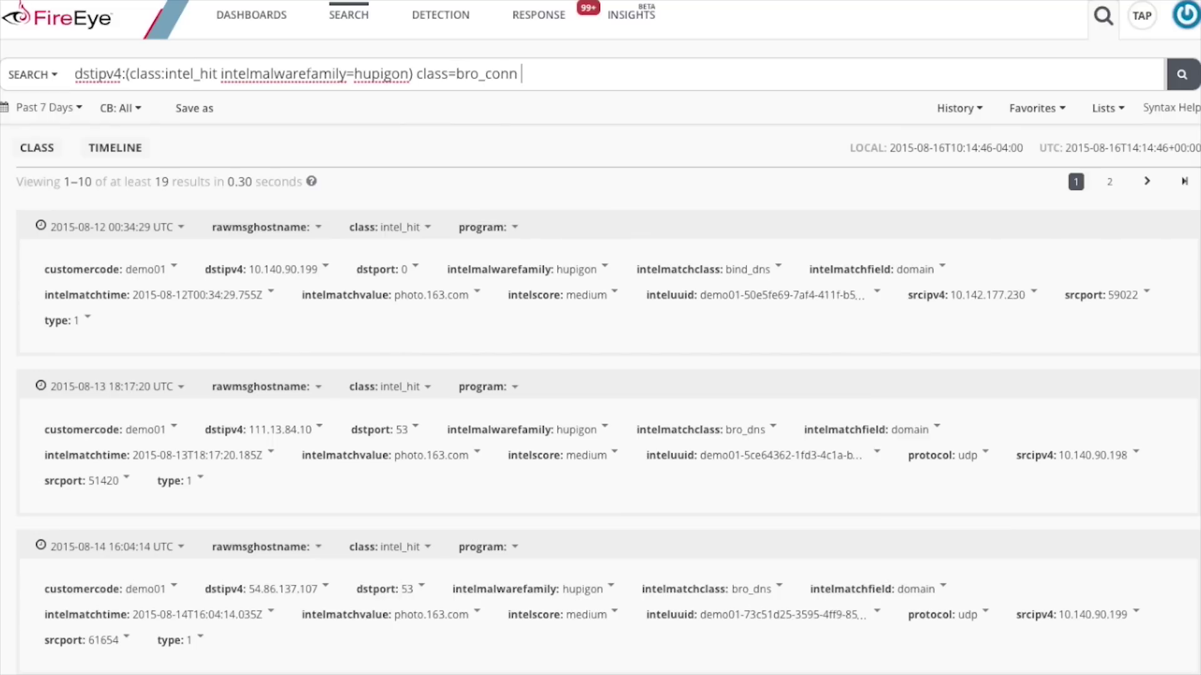
pyautogui.write('groupby srcip')
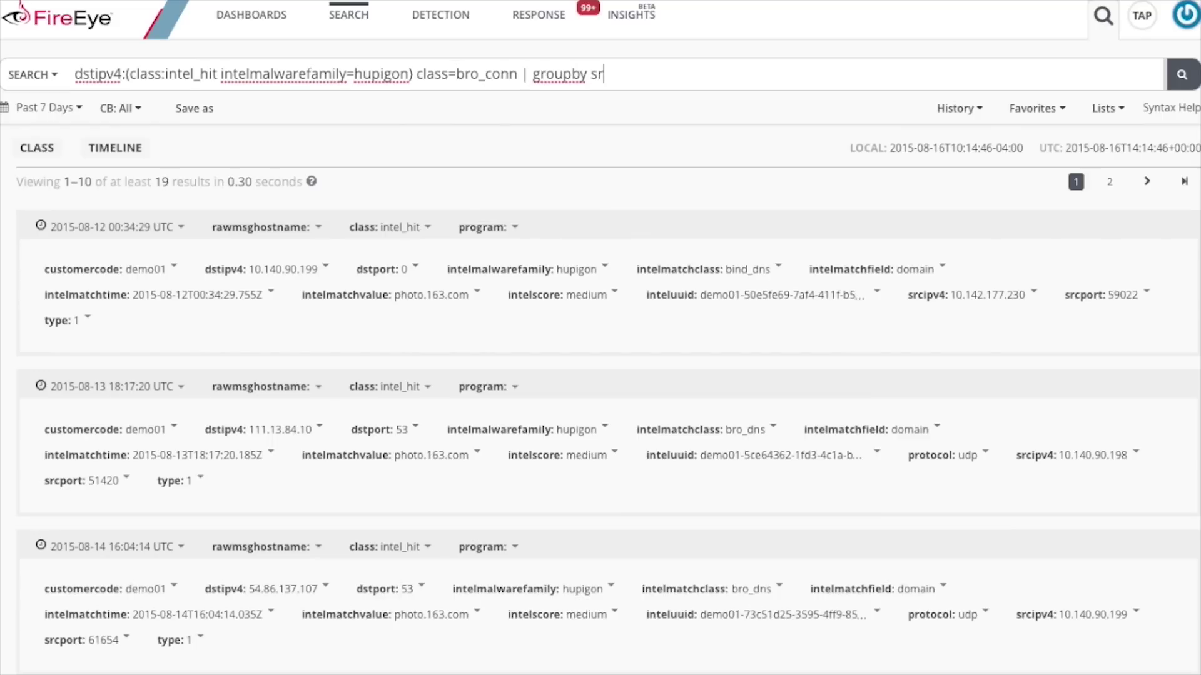
pyautogui.write('v4')
pyautogui.press('Return')
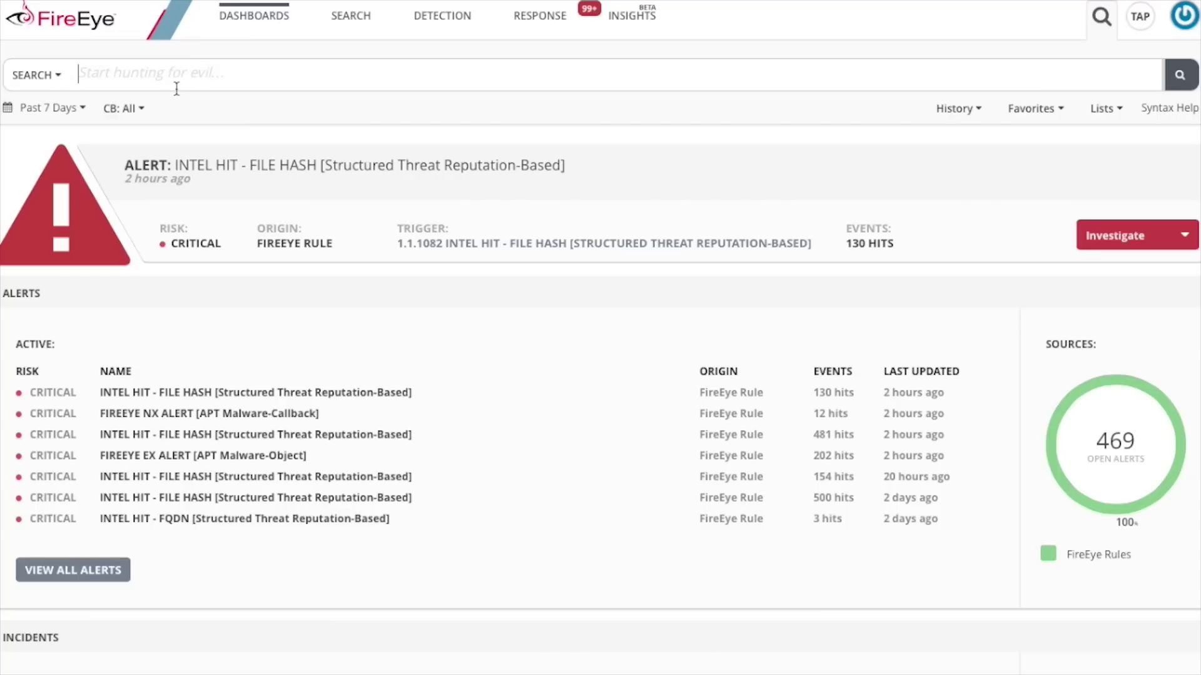
# Search for events whose destination IP is exactly 8.8.8.8 using "dstipv4=8.8.8.8".
pyautogui.write('dstipv4')
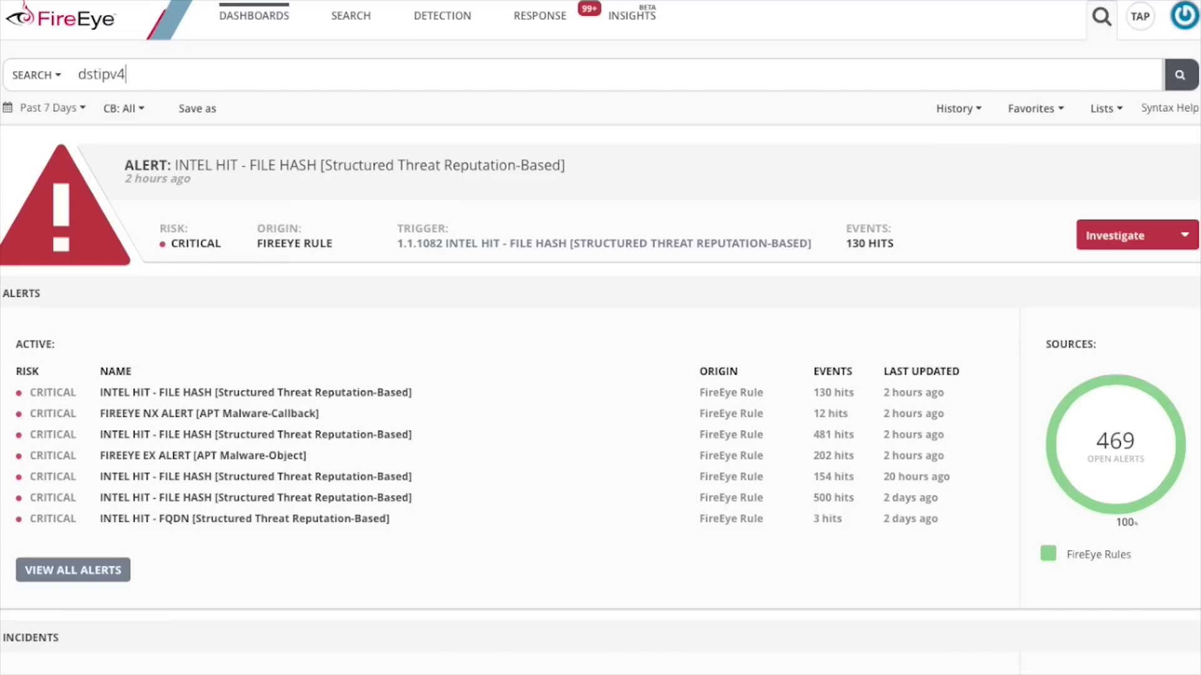
pyautogui.write('=8.8.8.8')
pyautogui.press('Return')
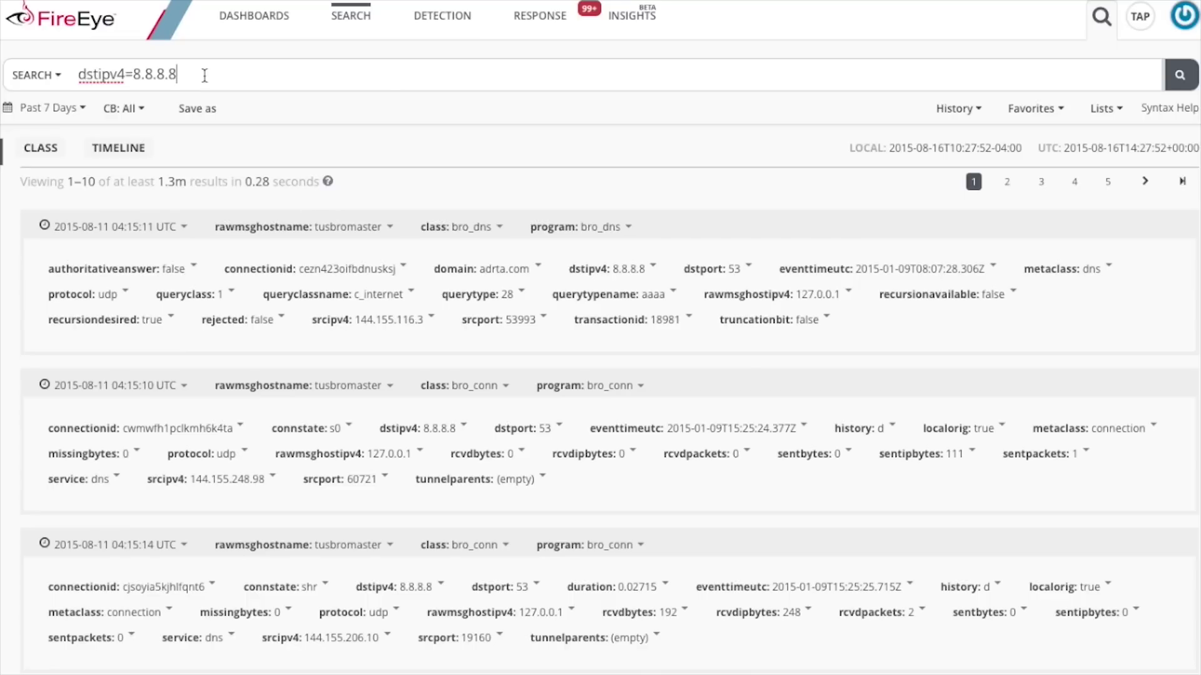
# Group the 8.8.8.8 results by source IP and extend the query to 1000 groups: "dstipv4=8.8.8.8 | groupby srcipv4 1000".
pyautogui.write('| groupby ')
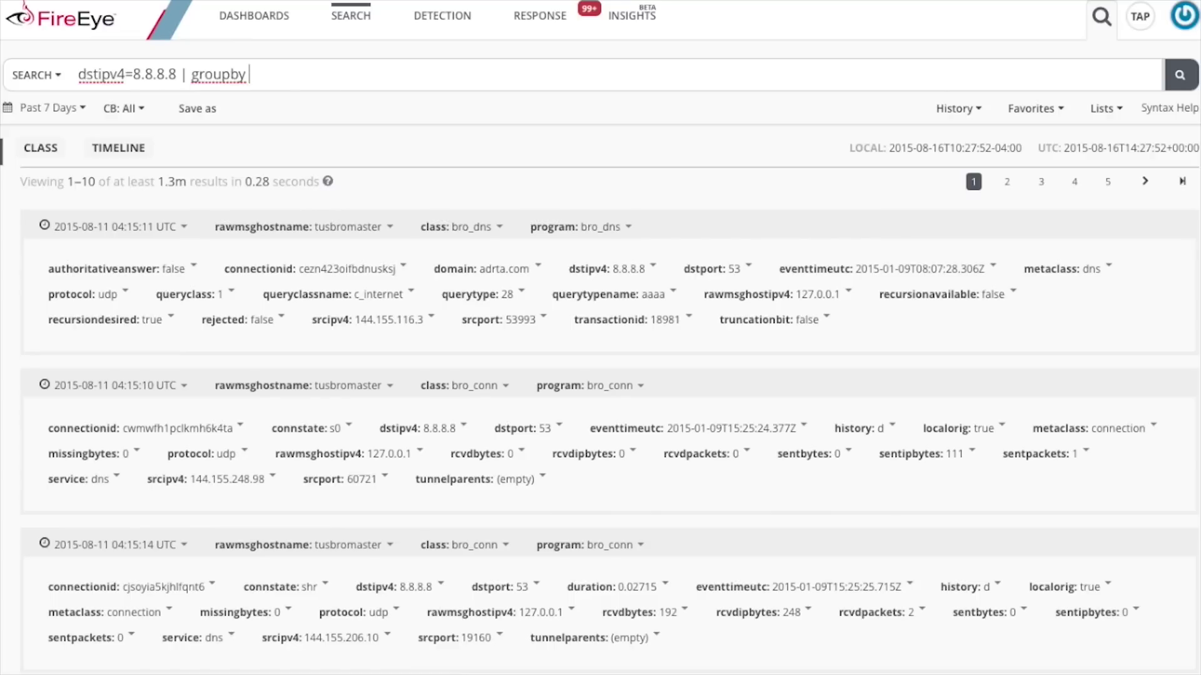
pyautogui.write('srcipv4')
pyautogui.press('Return')
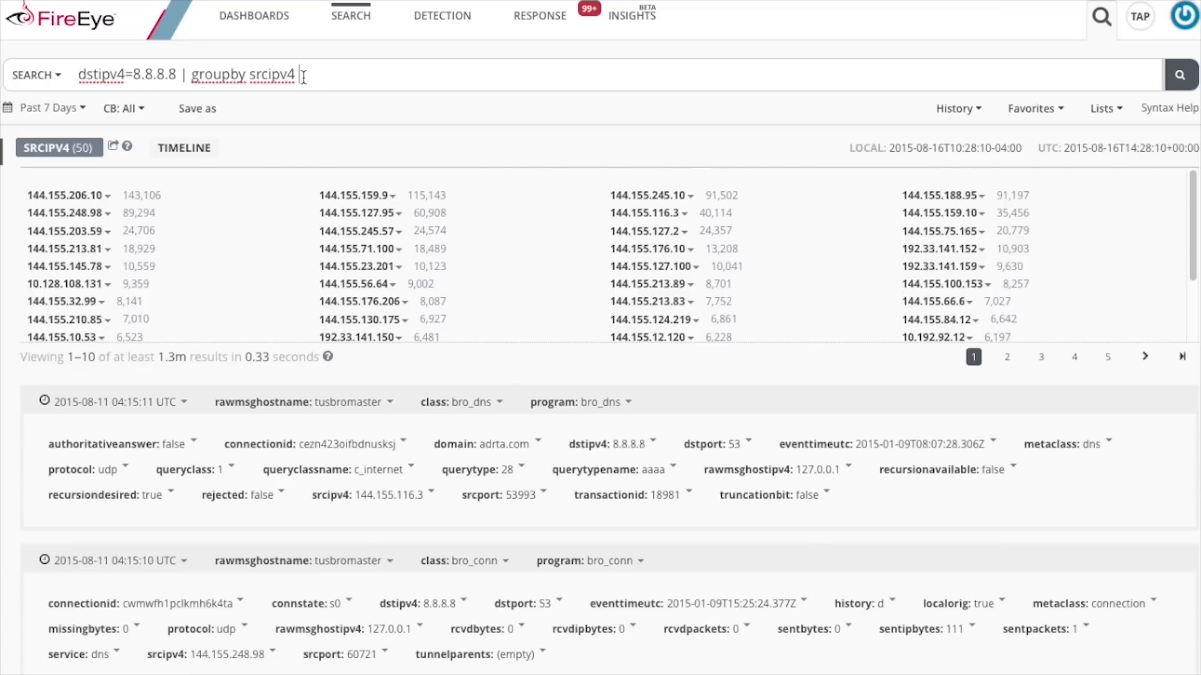
pyautogui.write('1000')
pyautogui.press('Return')
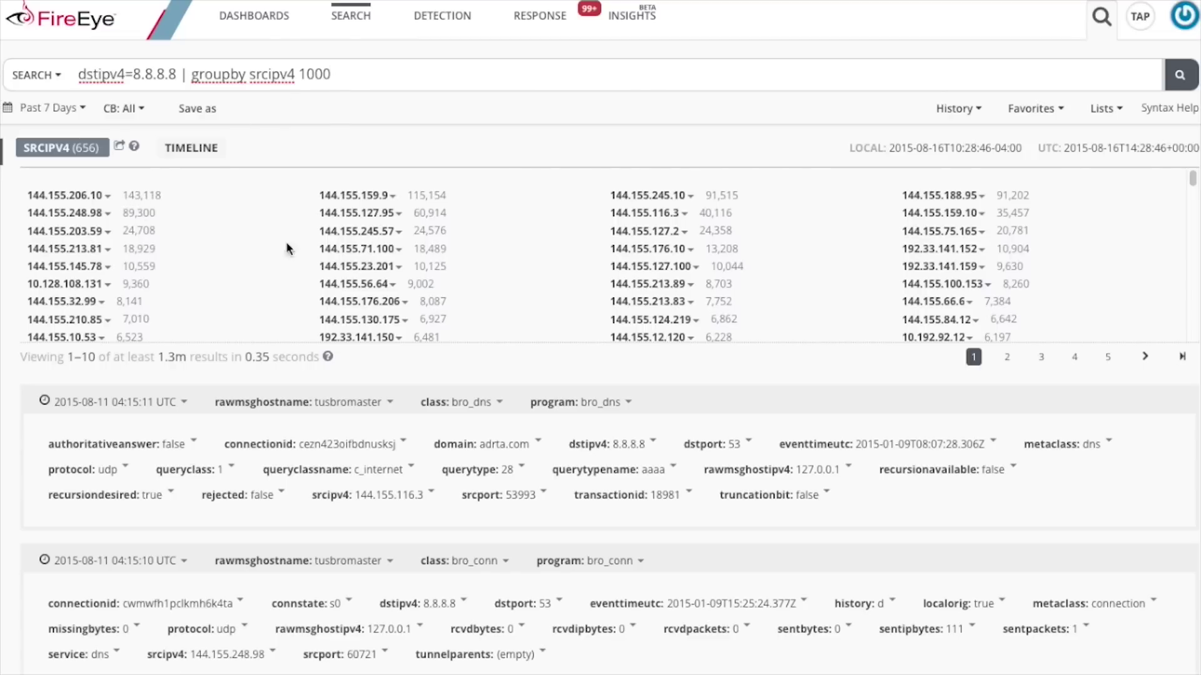
# Reverse the grouping order by running "dstipv4=8.8.8.8 | groupby < srcipv4 1000".
pyautogui.click(249, 75)
pyautogui.write('<')
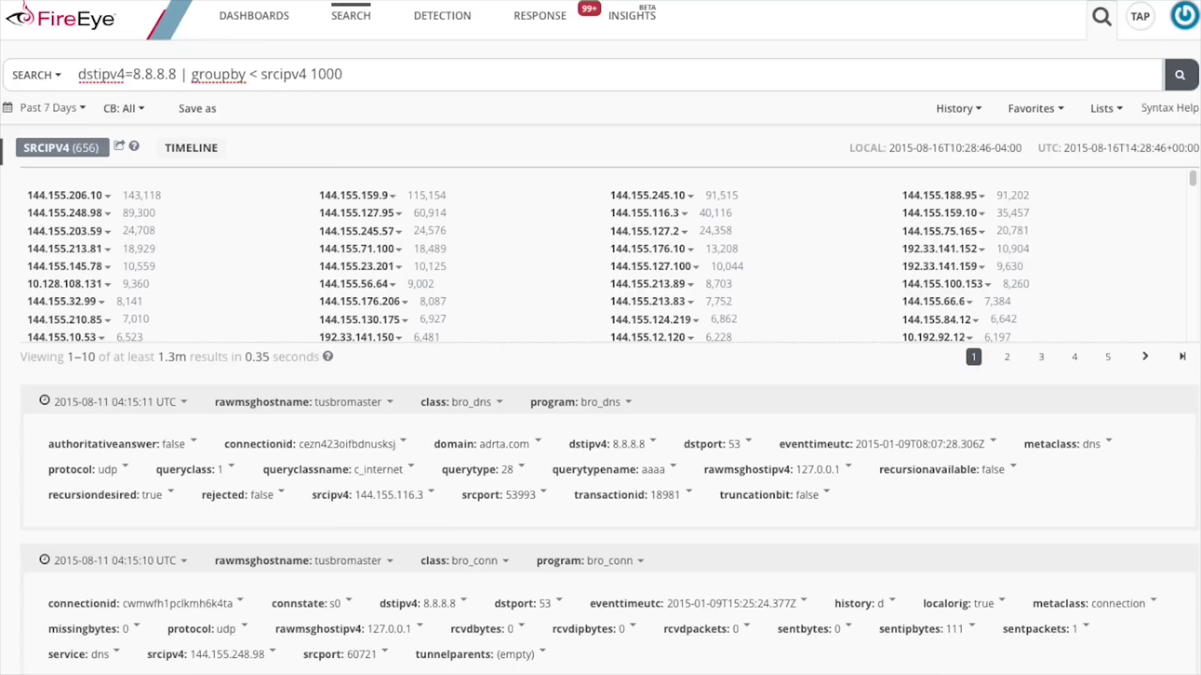
pyautogui.press('Return')
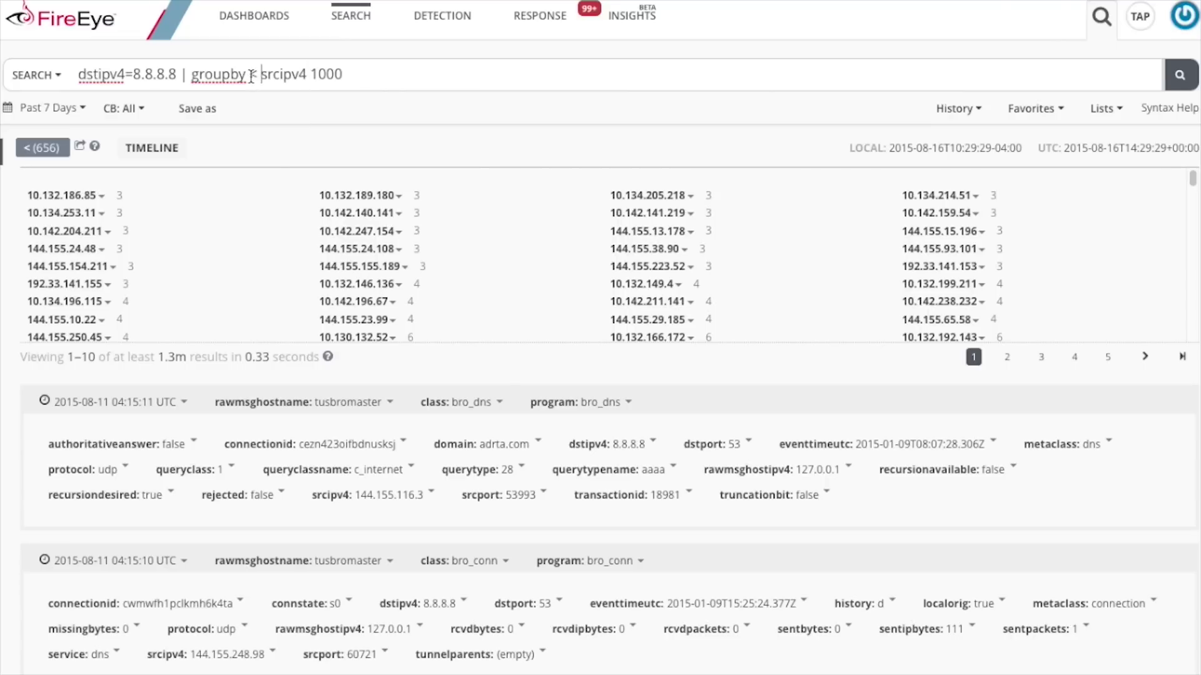
# Group by source IP and destination port together by running "dstipv4=8.8.8.8 | groupby [srcipv4,dstport]".
pyautogui.moveTo(250, 75); pyautogui.dragTo(382, 77)
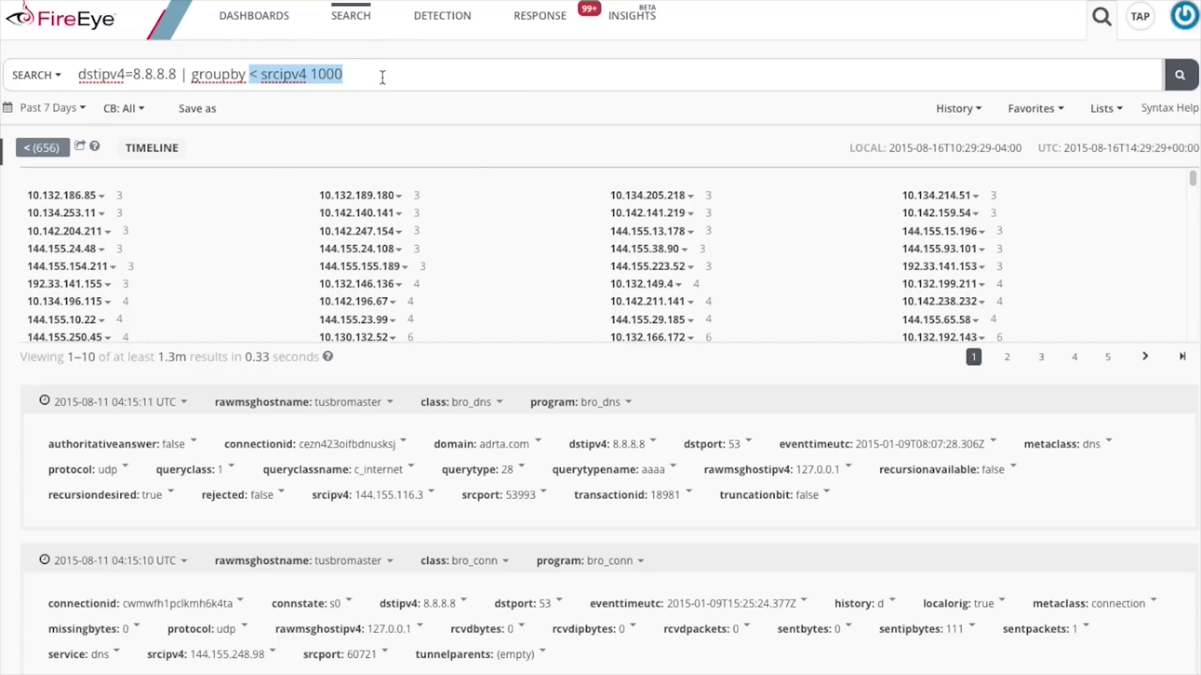
pyautogui.write('[')
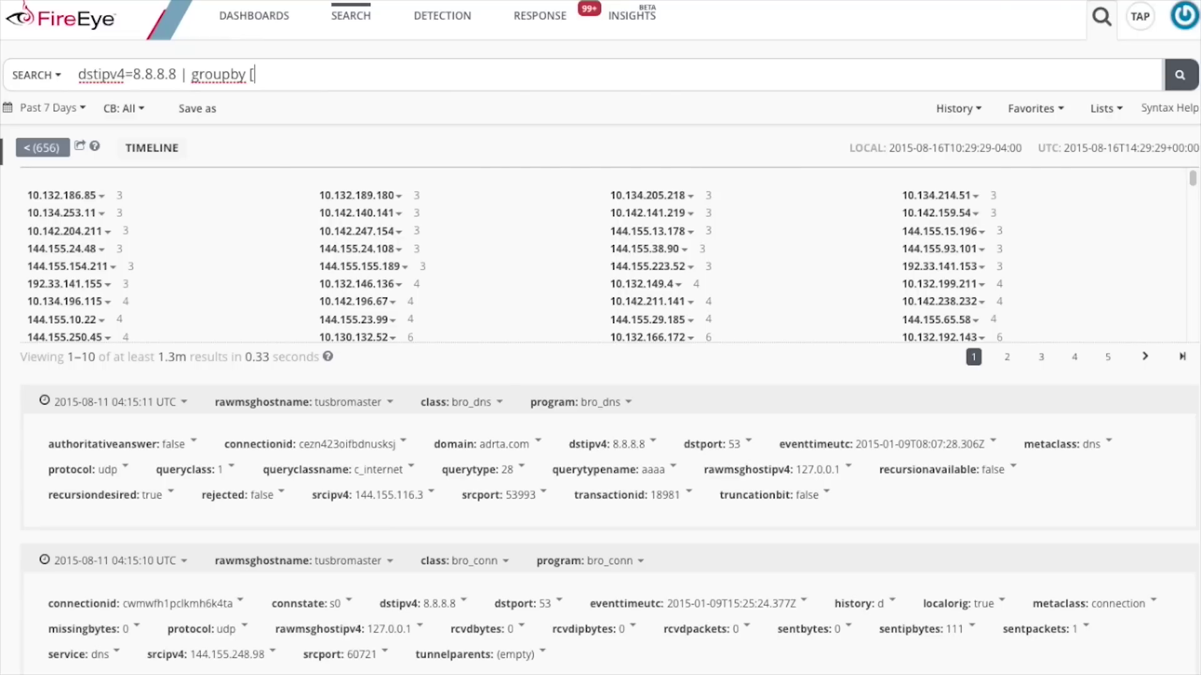
pyautogui.write('srcipv4,dstport]')
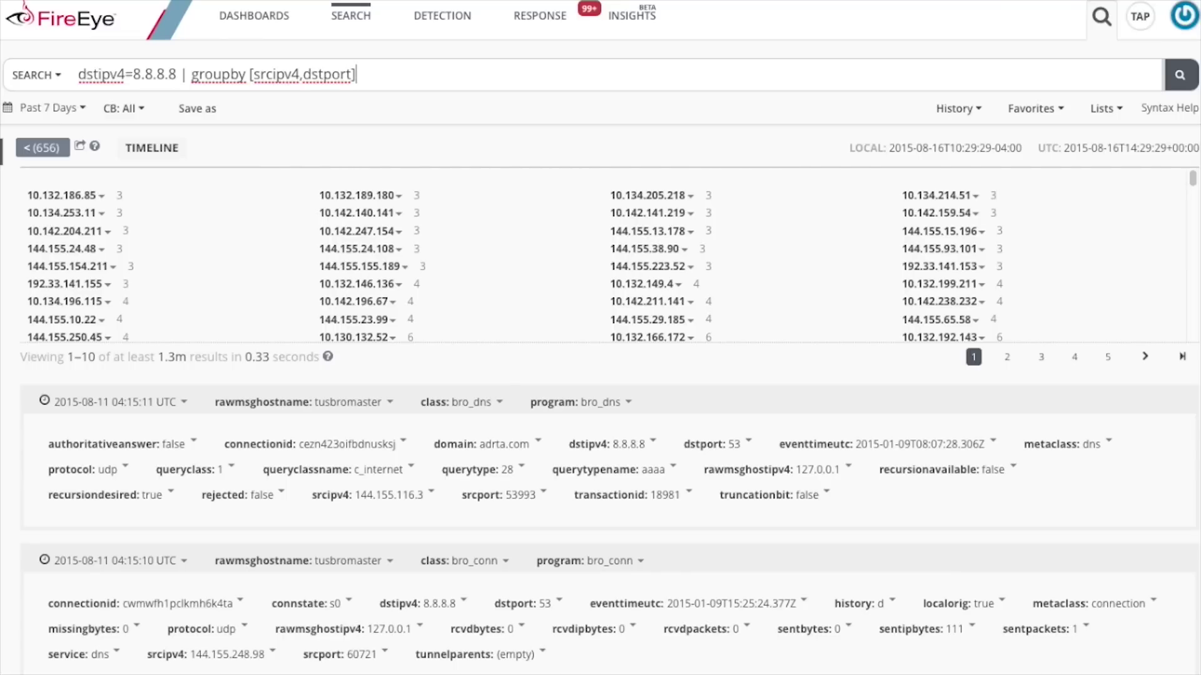
pyautogui.press('Return')
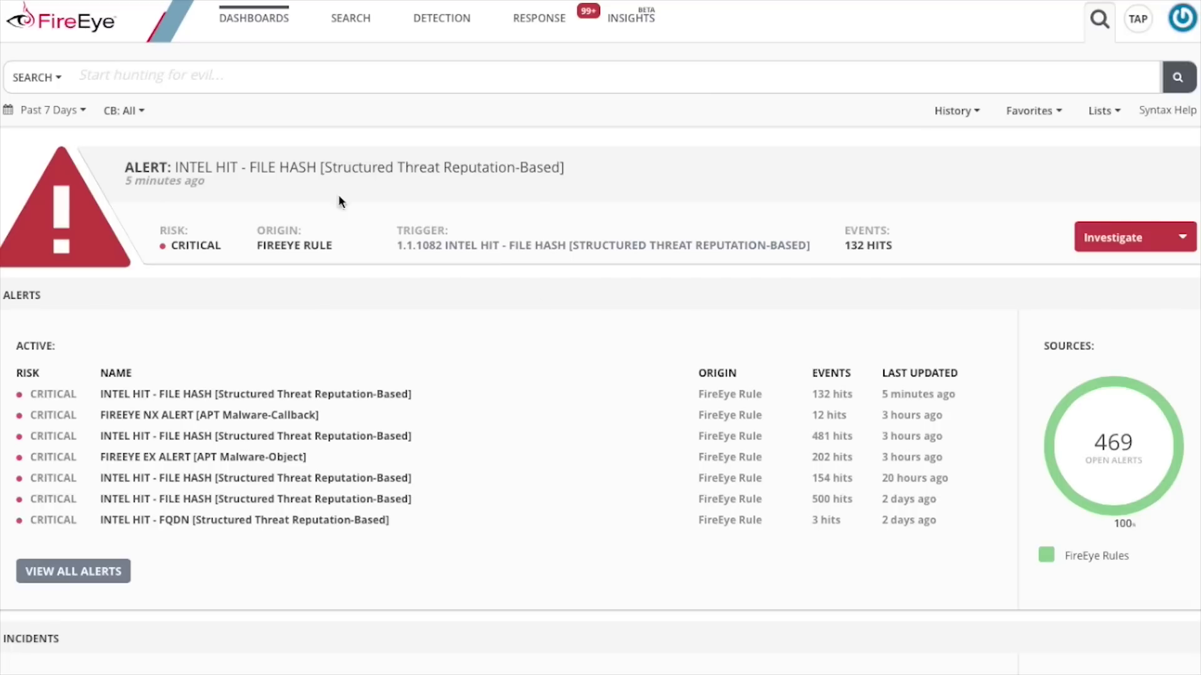
# Search for events from one source IP with the query "srcipv4=10.138.76.73".
pyautogui.click(148, 77)
pyautogui.write('Srcipv4=10')
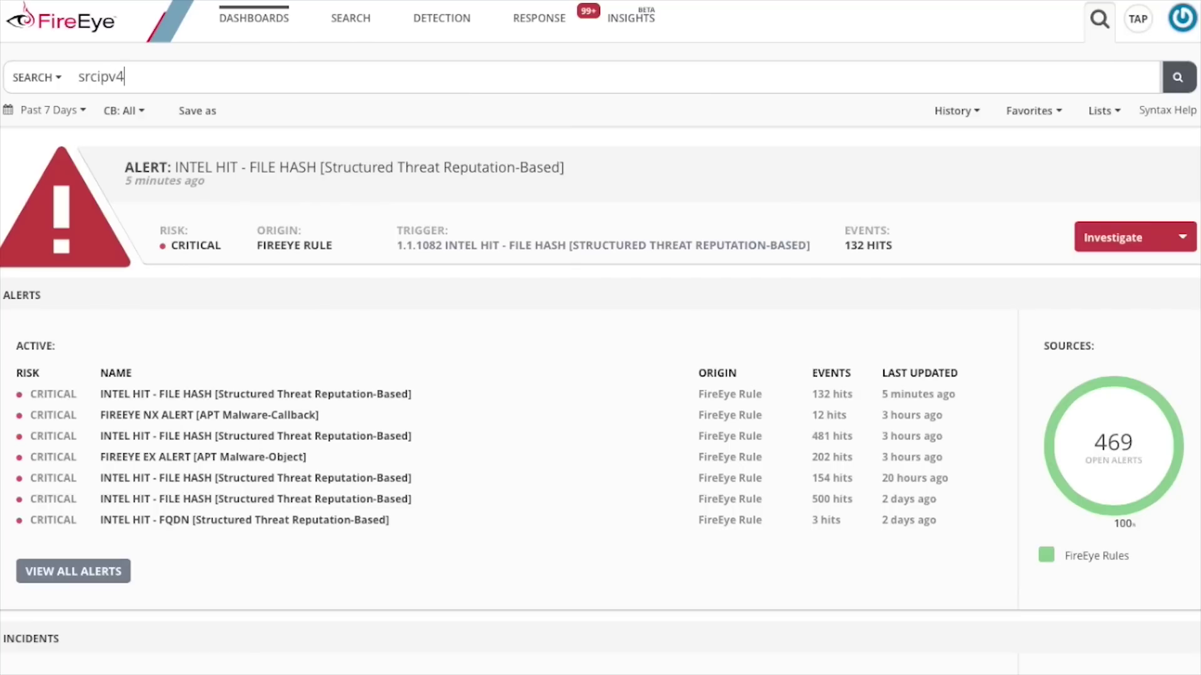
pyautogui.write('.138.76.')
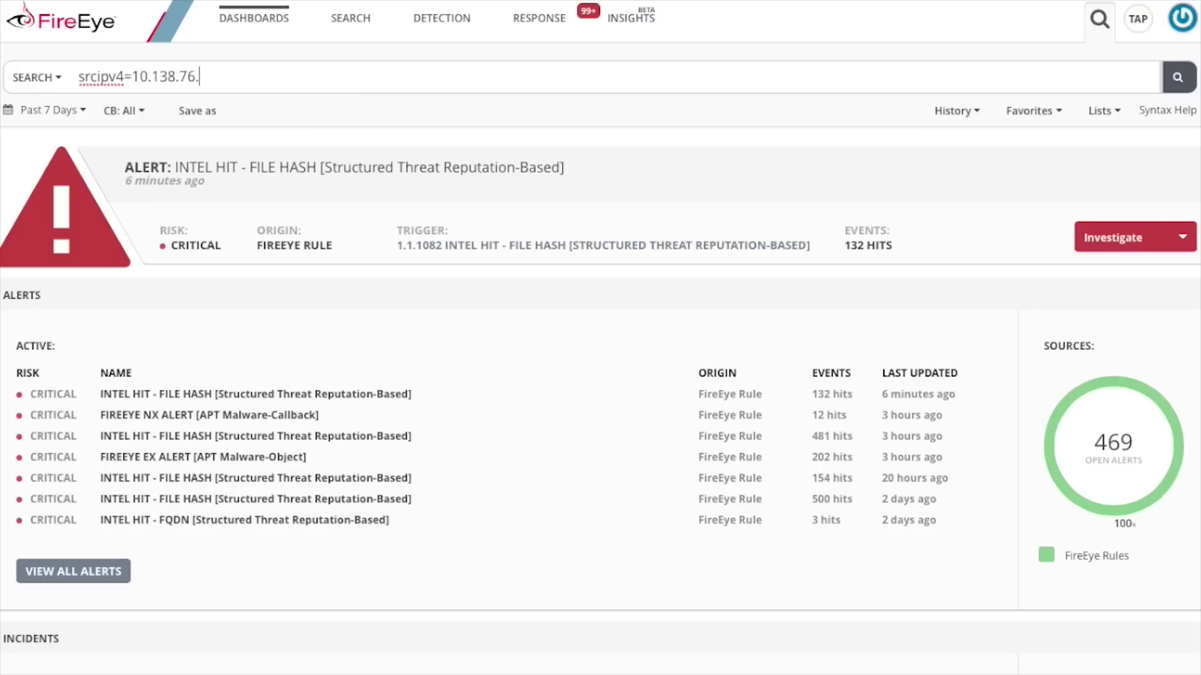
pyautogui.write('73')
pyautogui.press('Return')
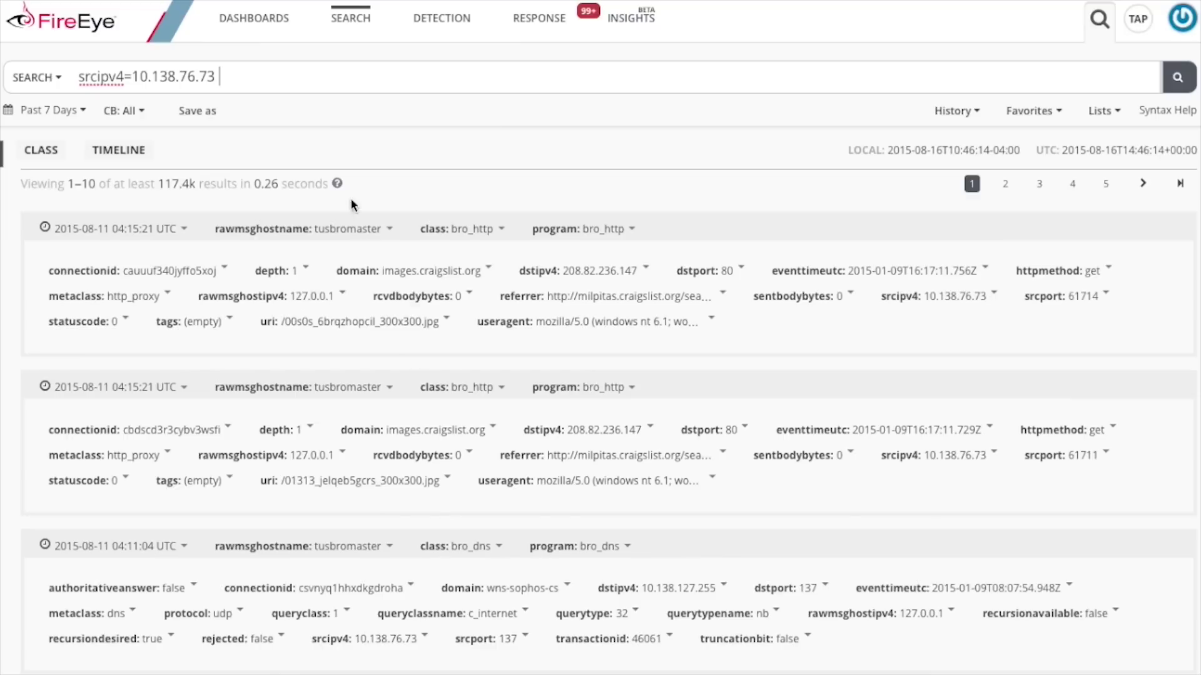
# Restrict the search to events containing a domain field and group them by class, using "has:domain | groupby class".
pyautogui.write('has:domain')
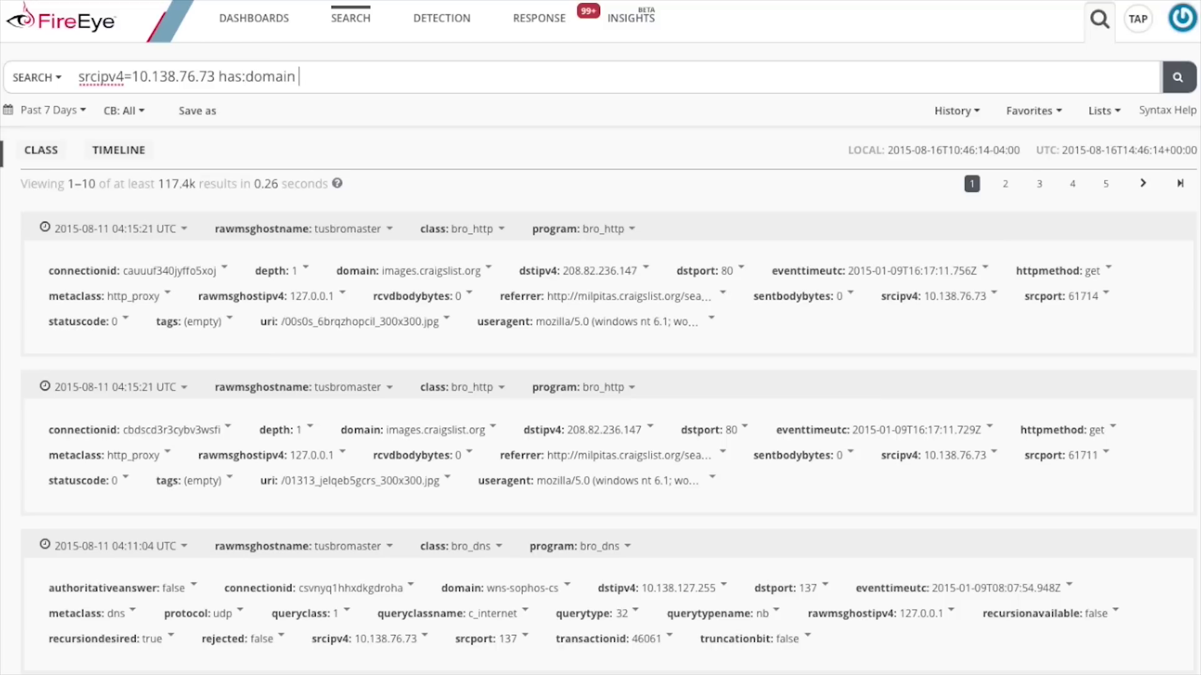
pyautogui.write(' | groupby')
pyautogui.write('class')
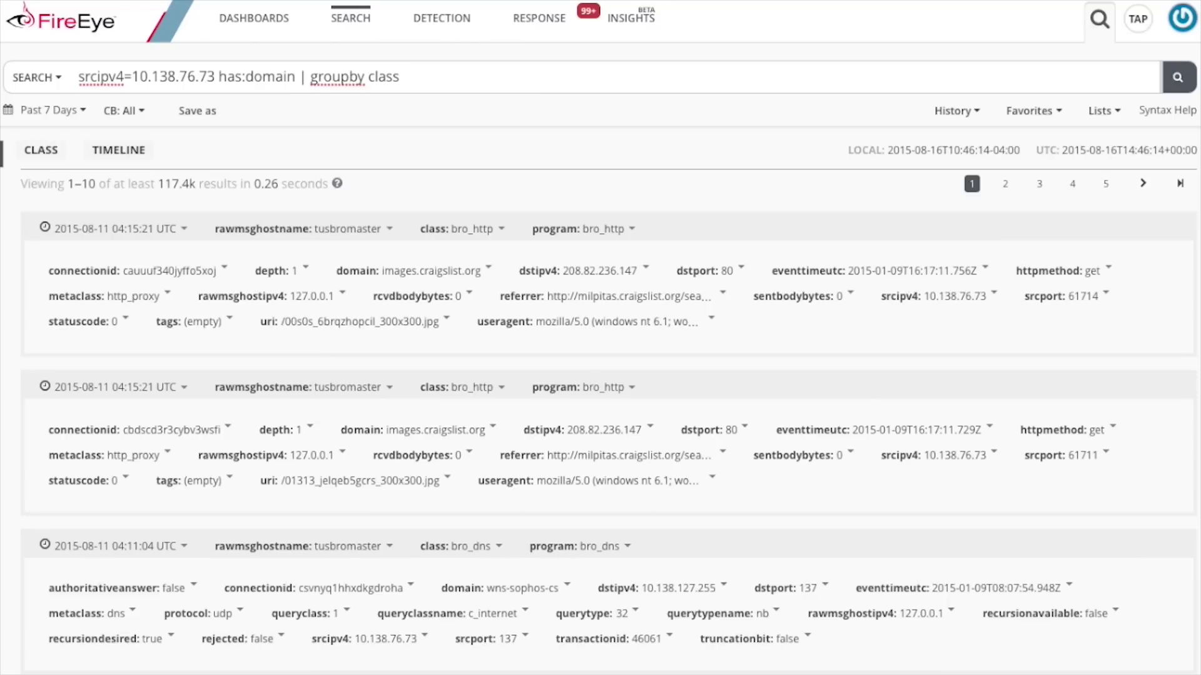
pyautogui.press('Return')
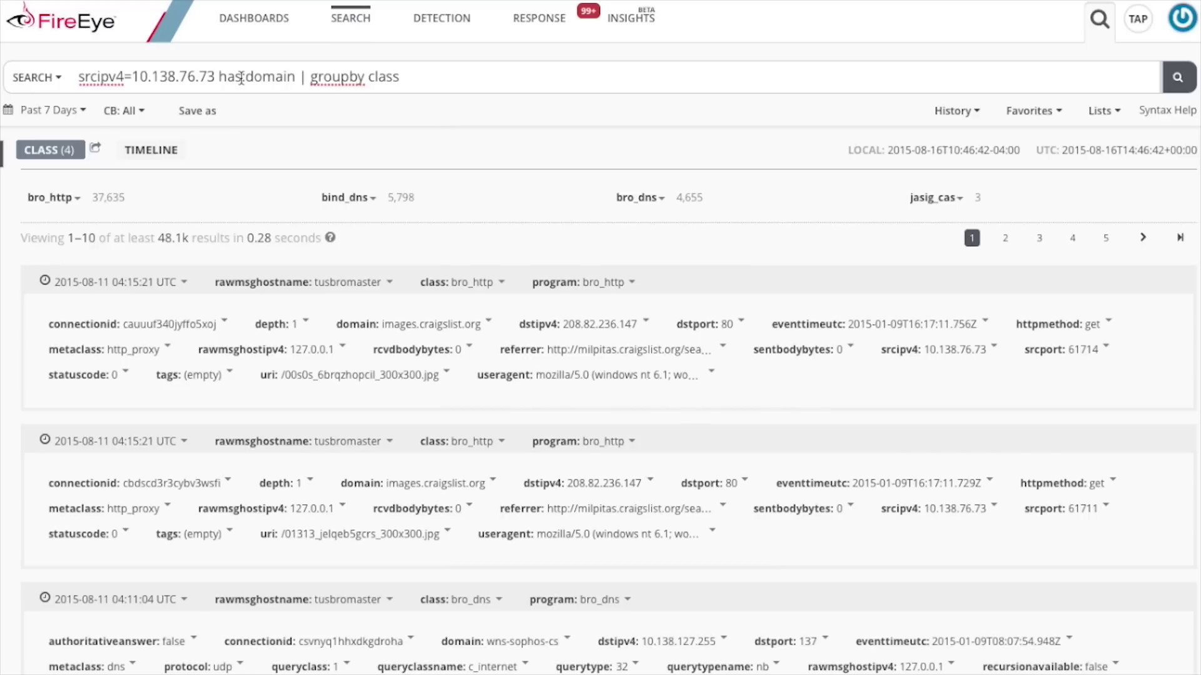
# Replace the has operator with missing to run "srcipv4=10.138.76.73 missing:domain | groupby class".
pyautogui.moveTo(241, 79); pyautogui.dragTo(220, 79)
pyautogui.write('missing')
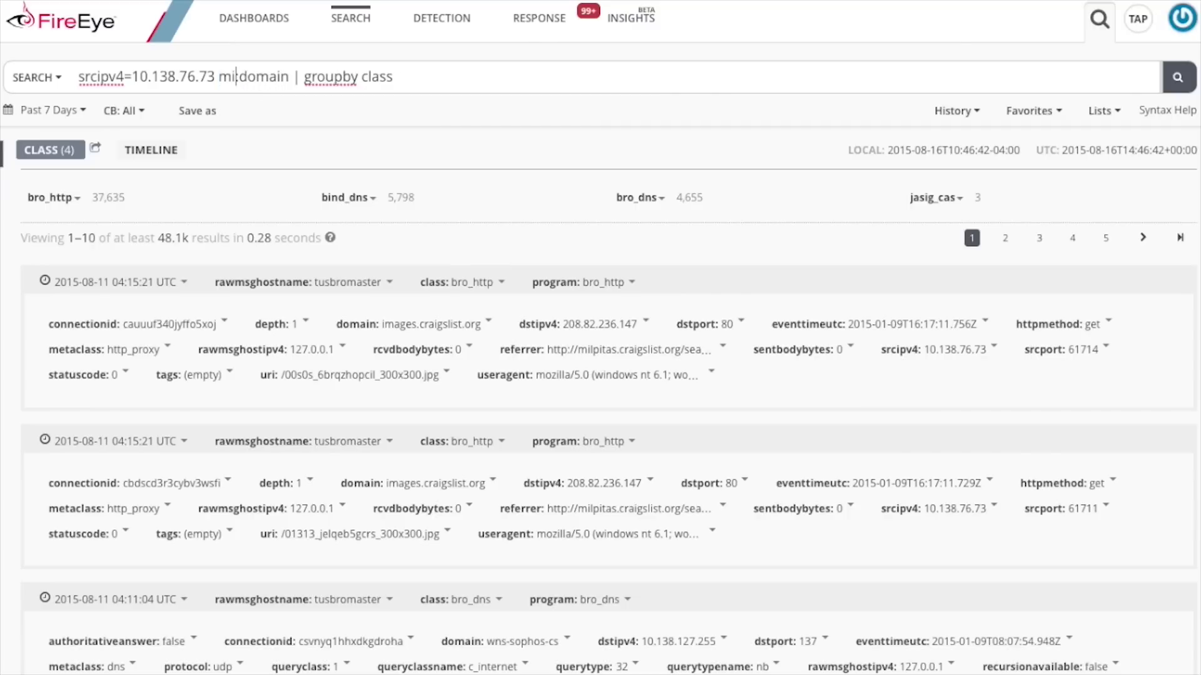
pyautogui.press('Return')
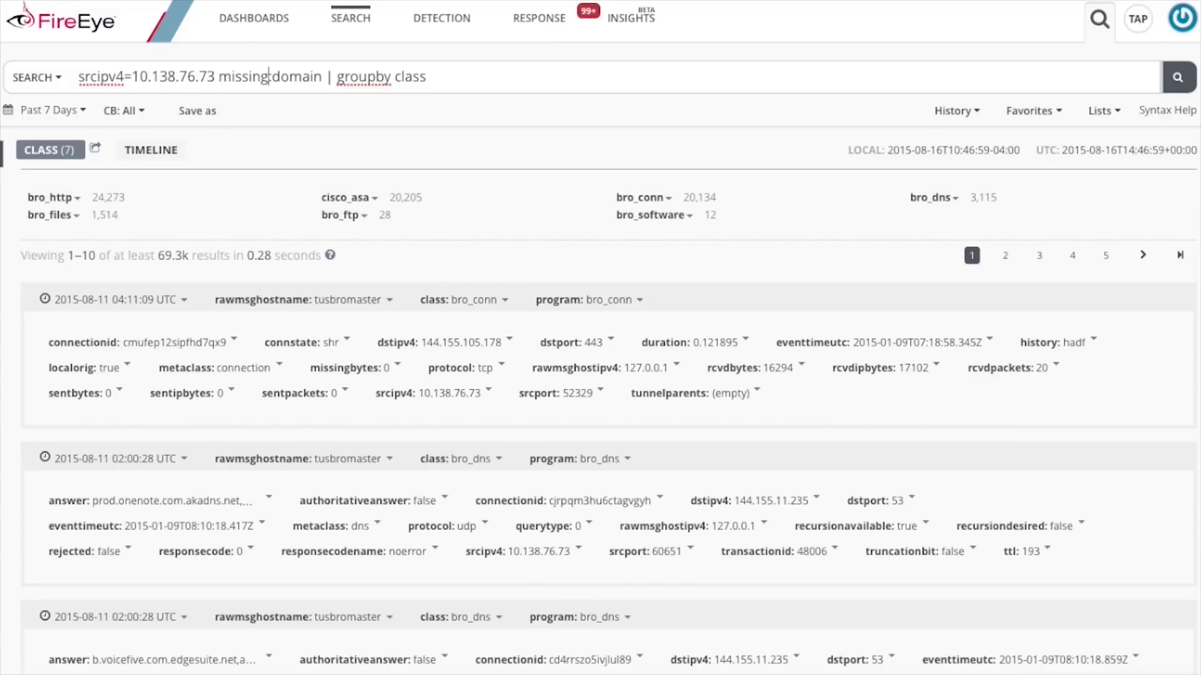
# Change the field condition to a has list and run "srcipv4=10.138.76.73 has:[domain,uri] | groupby class".
pyautogui.press('BackSpace')
pyautogui.press('BackSpace')
pyautogui.press('BackSpace')
pyautogui.press('BackSpace')
pyautogui.press('BackSpace')
pyautogui.press('BackSpace')
pyautogui.press('BackSpace')
pyautogui.press('BackSpace')
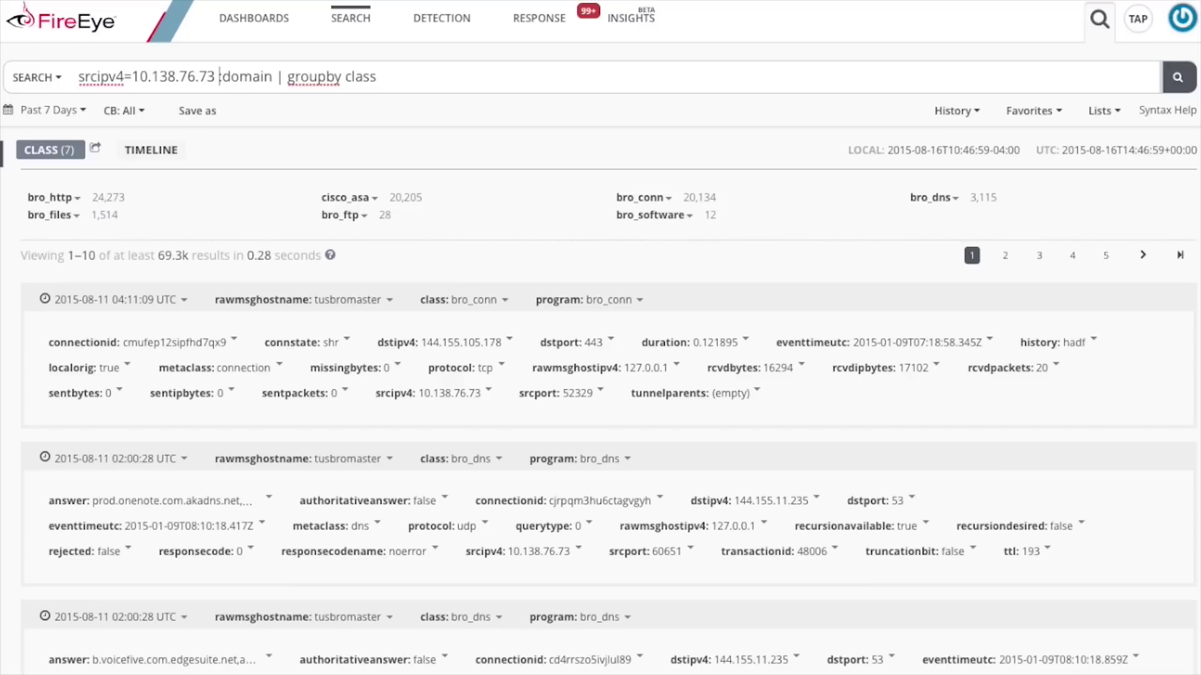
pyautogui.write('has')
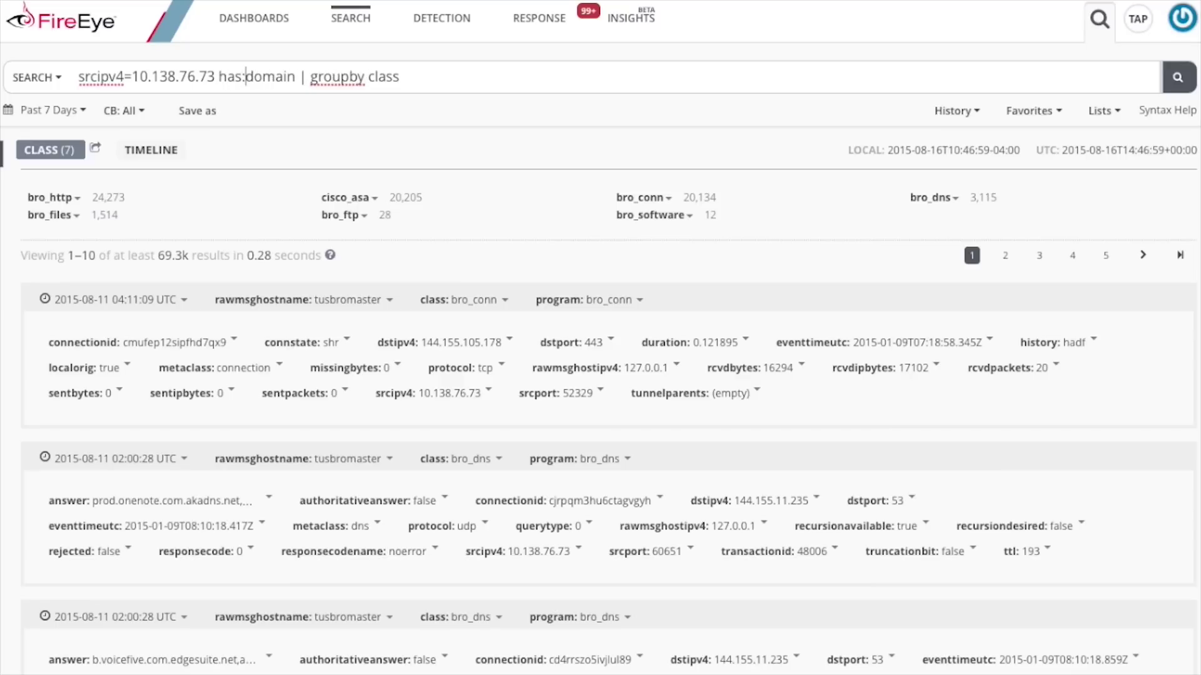
pyautogui.write(':')
pyautogui.press('Right')
pyautogui.press('Right')
pyautogui.press('Right')
pyautogui.press('Right')
pyautogui.press('Right')
pyautogui.press('Right')
pyautogui.press('Right')
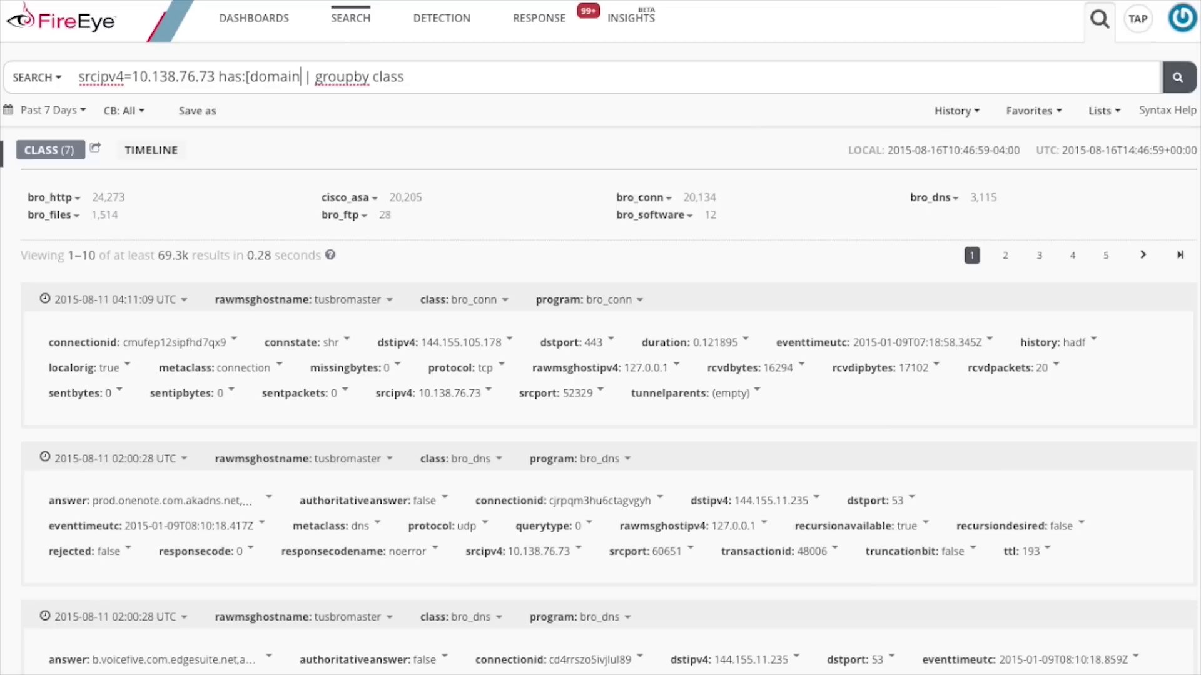
pyautogui.write(',')
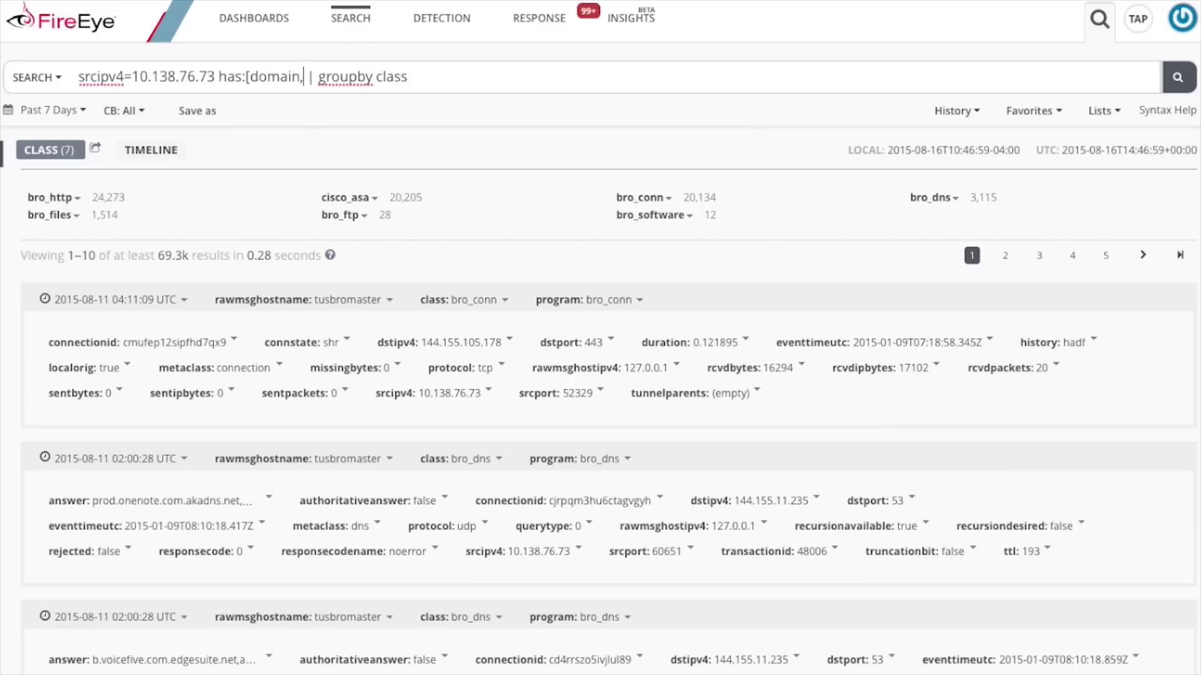
pyautogui.write('uri')
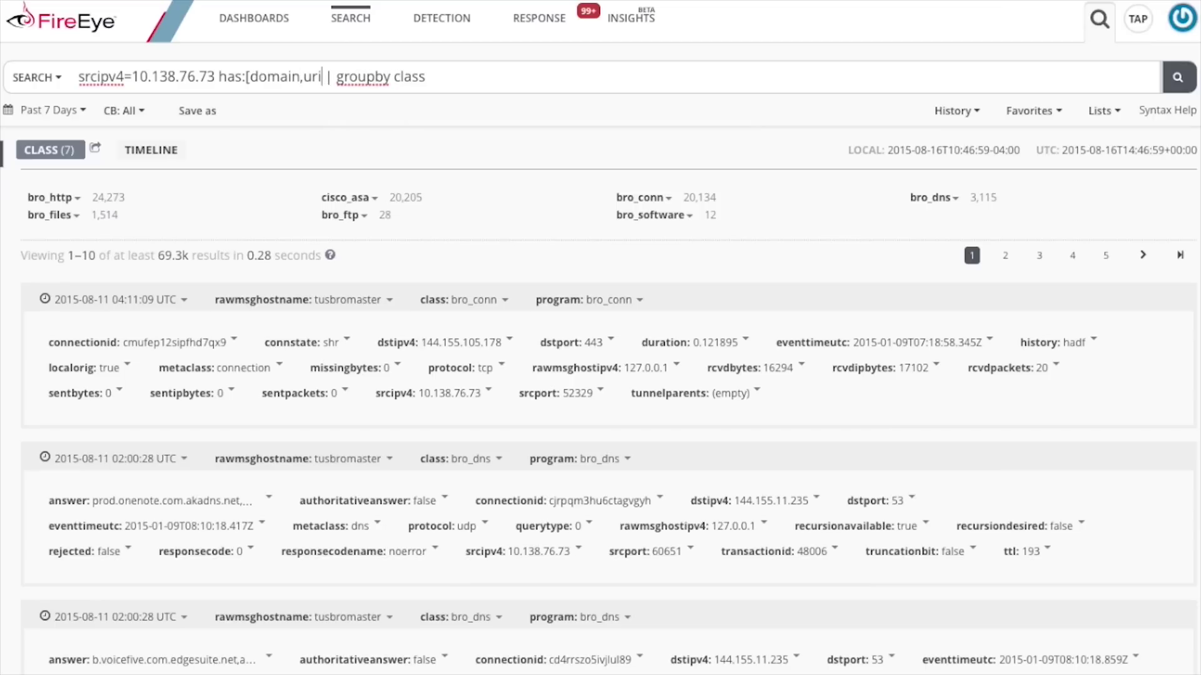
pyautogui.write(']')
pyautogui.press('Return')
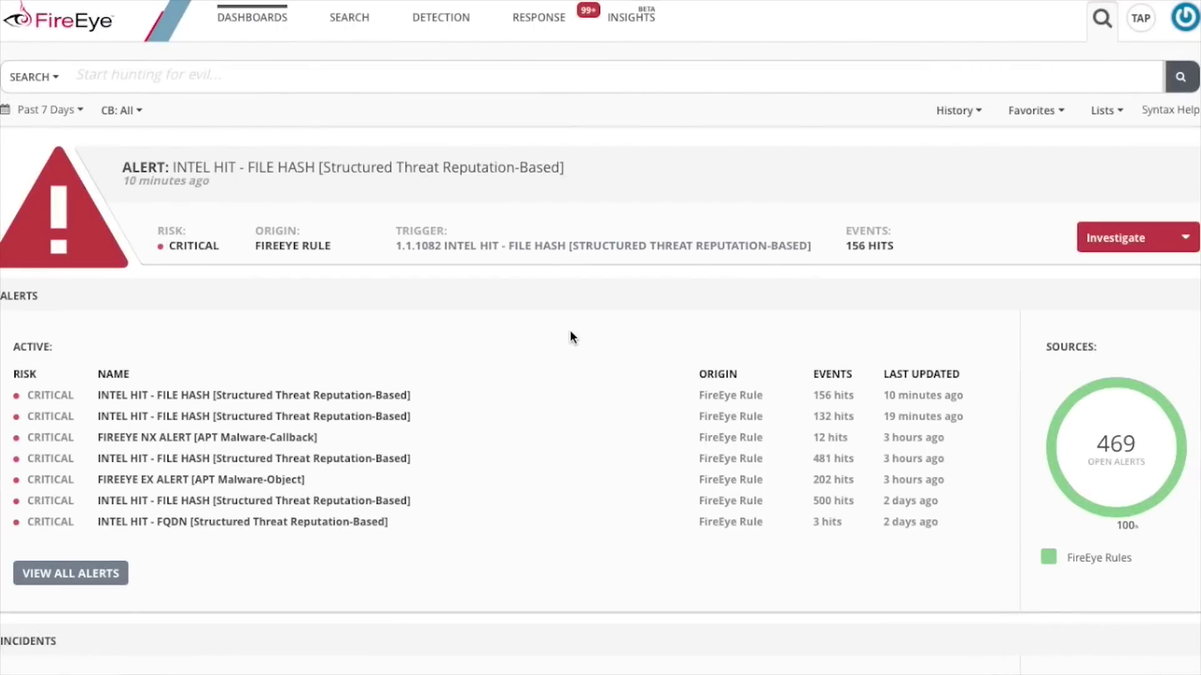
# Browse the saved lists, inspect the contents of the unapproved_domains list, and close it without updating.
pyautogui.click(1103, 113)
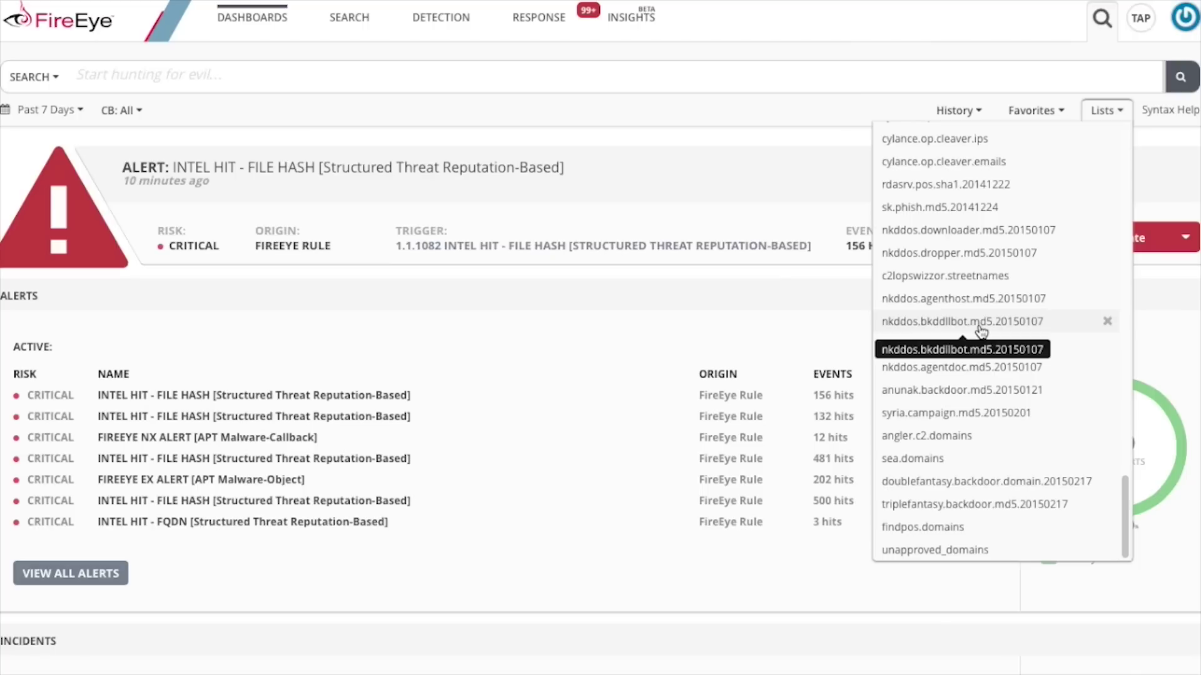
pyautogui.scroll(-8, 980, 332)
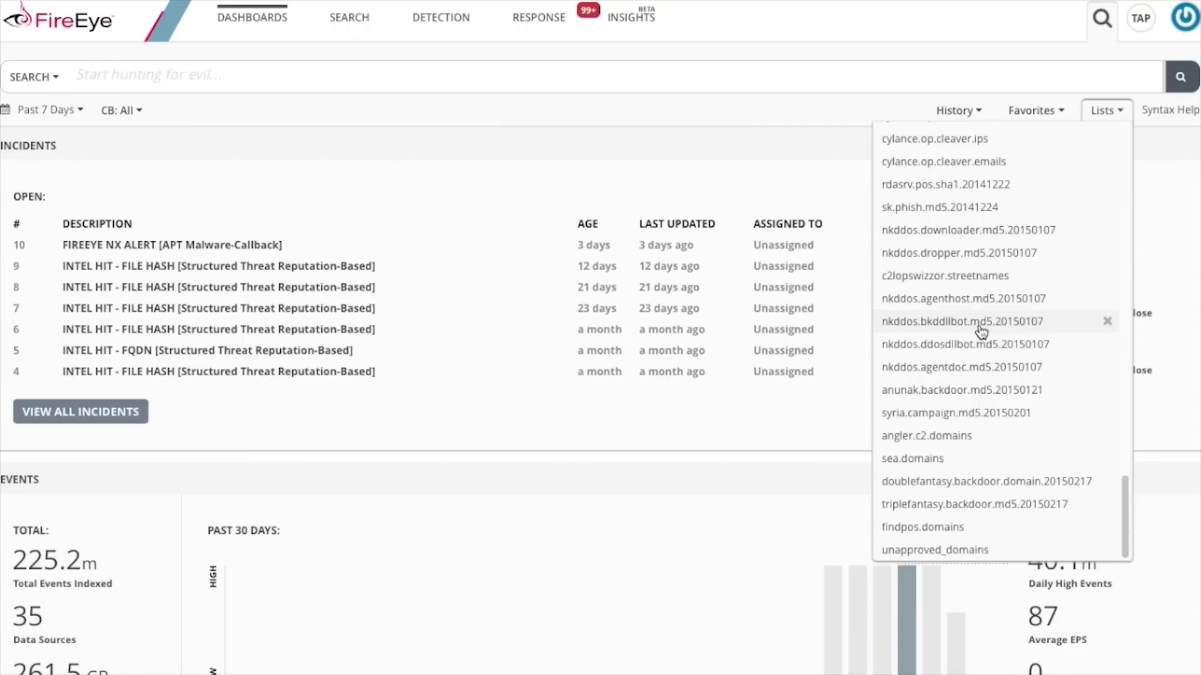
pyautogui.scroll(10, 980, 313)
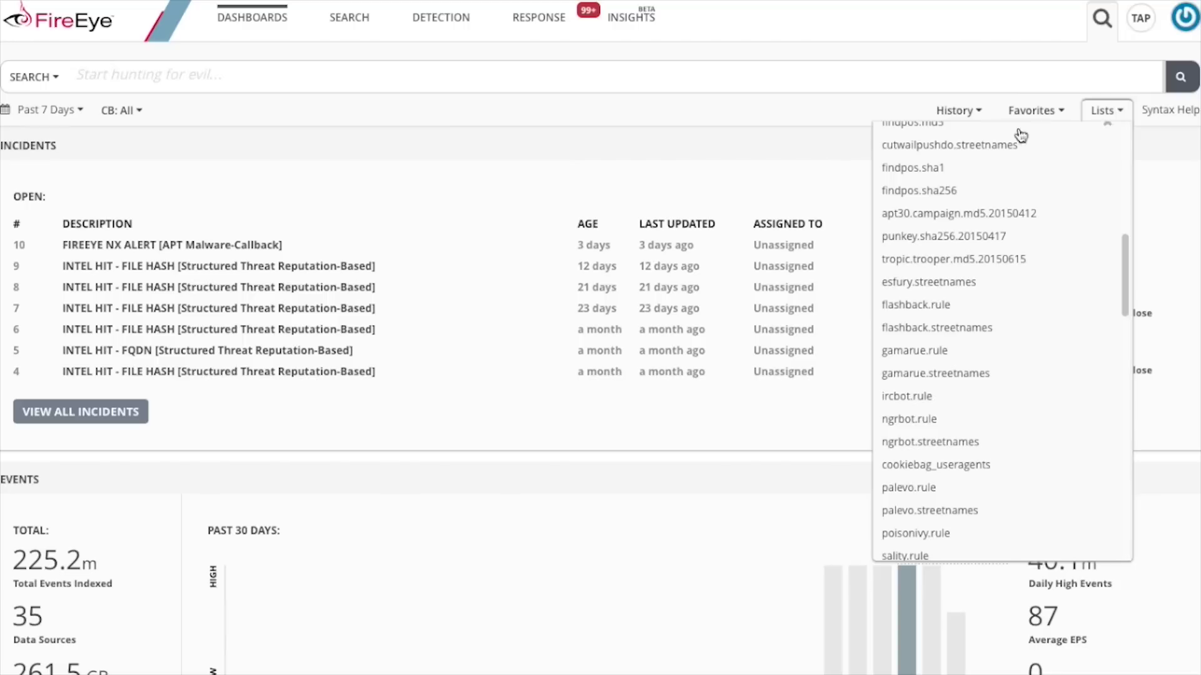
pyautogui.moveTo(974, 206); pyautogui.dragTo(976, 237)
pyautogui.scroll(3, 976, 241)
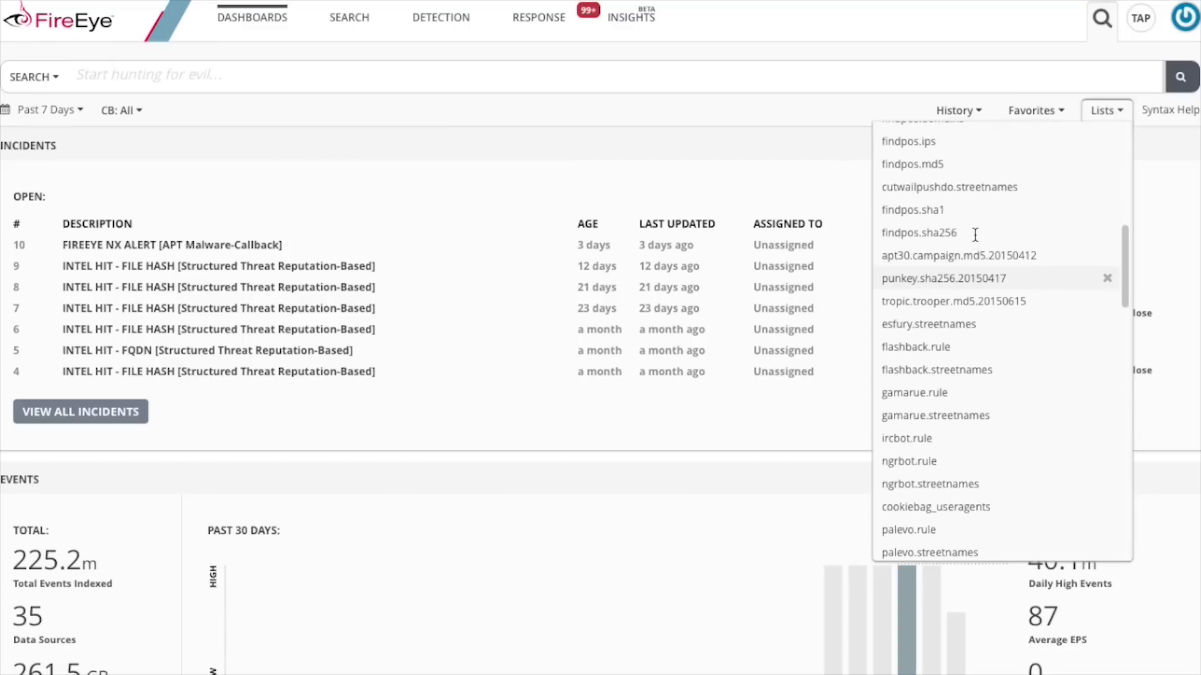
pyautogui.scroll(1, 977, 241)
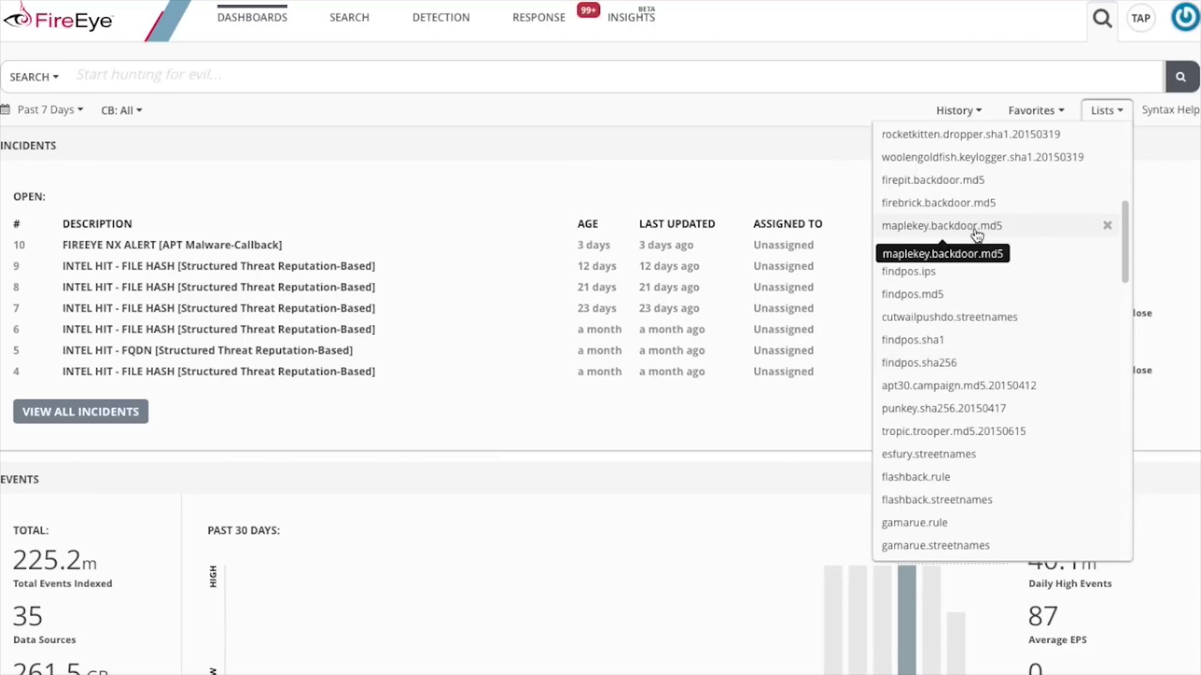
pyautogui.scroll(-5, 977, 235)
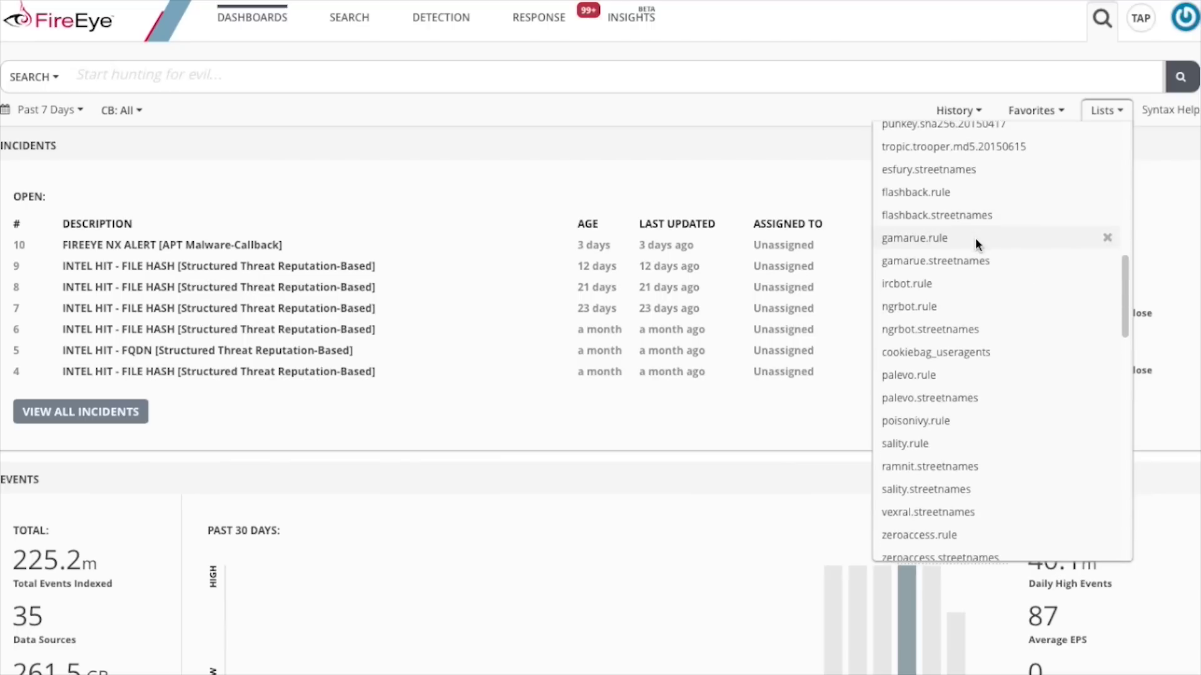
pyautogui.scroll(15, 975, 241)
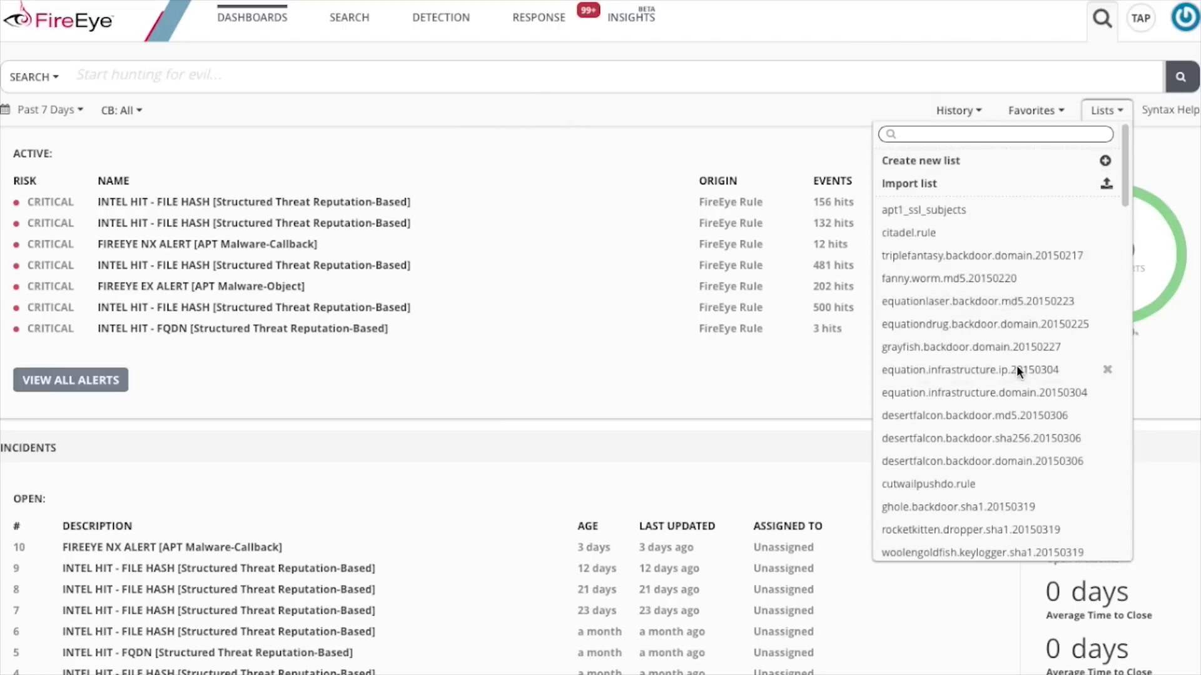
pyautogui.scroll(-5, 1016, 365)
pyautogui.scroll(-12, 1018, 371)
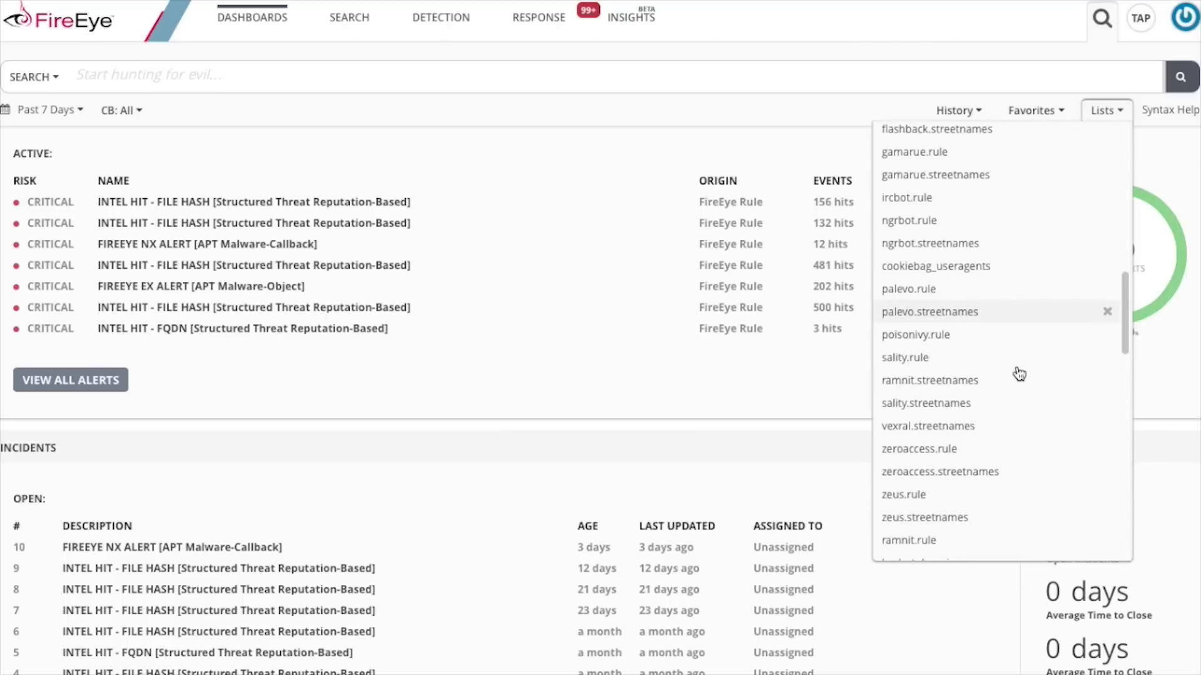
pyautogui.scroll(-10, 1020, 373)
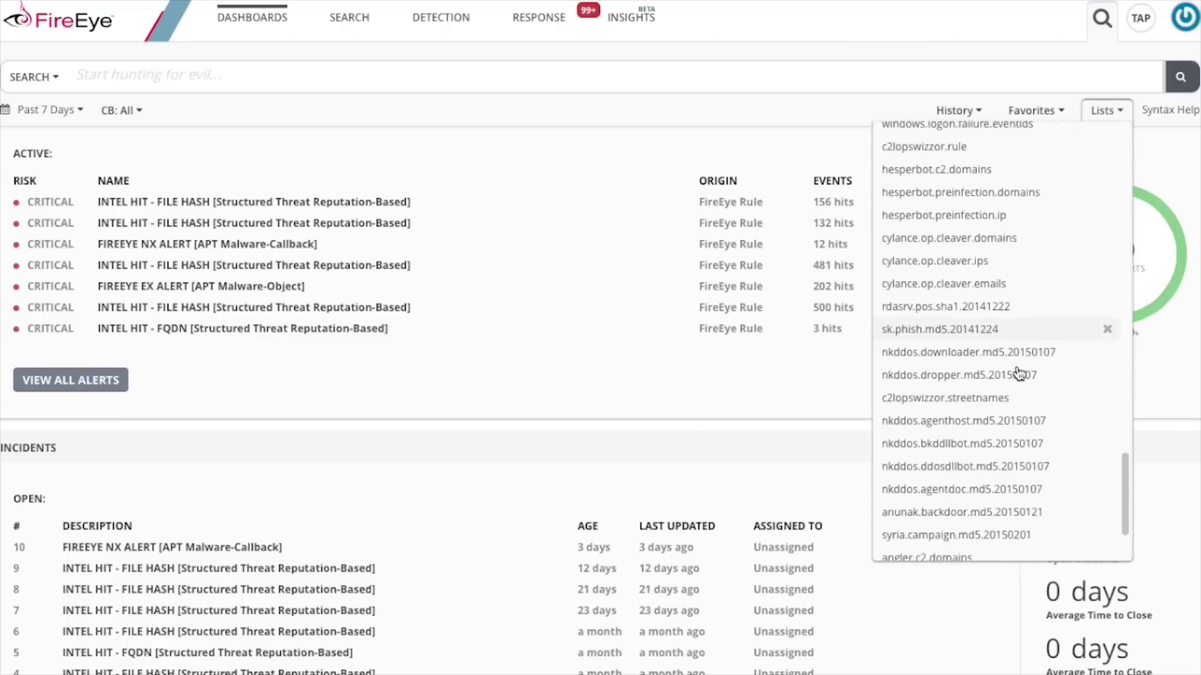
pyautogui.click(950, 550)
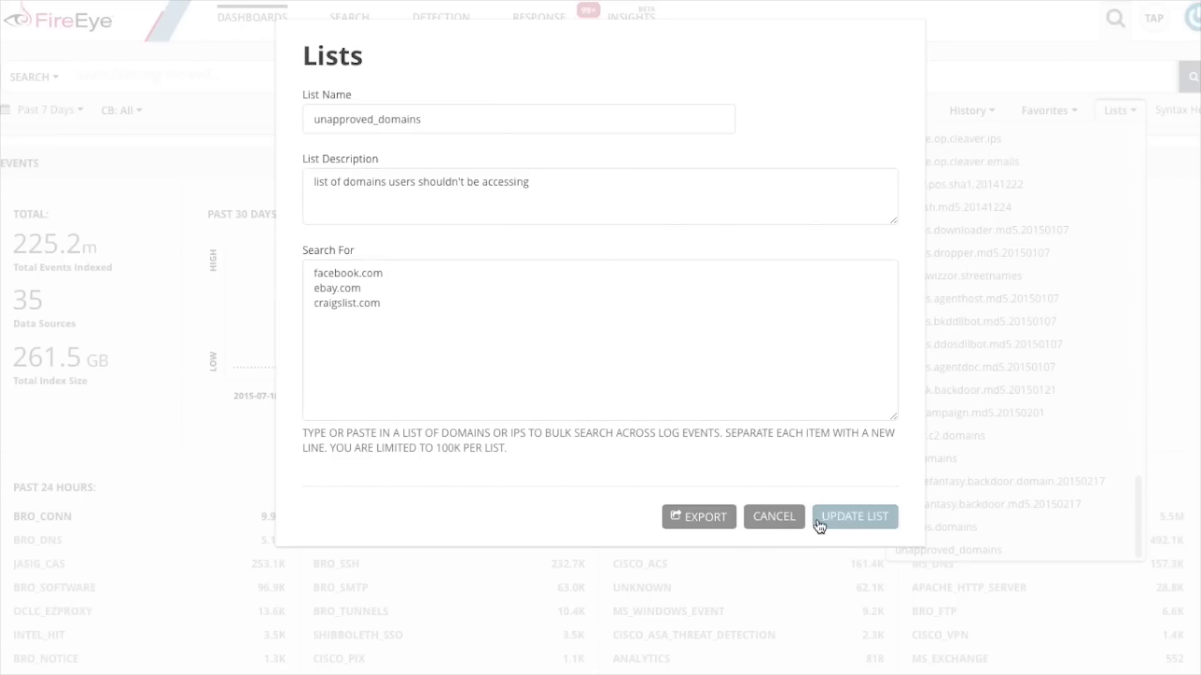
pyautogui.click(758, 522)
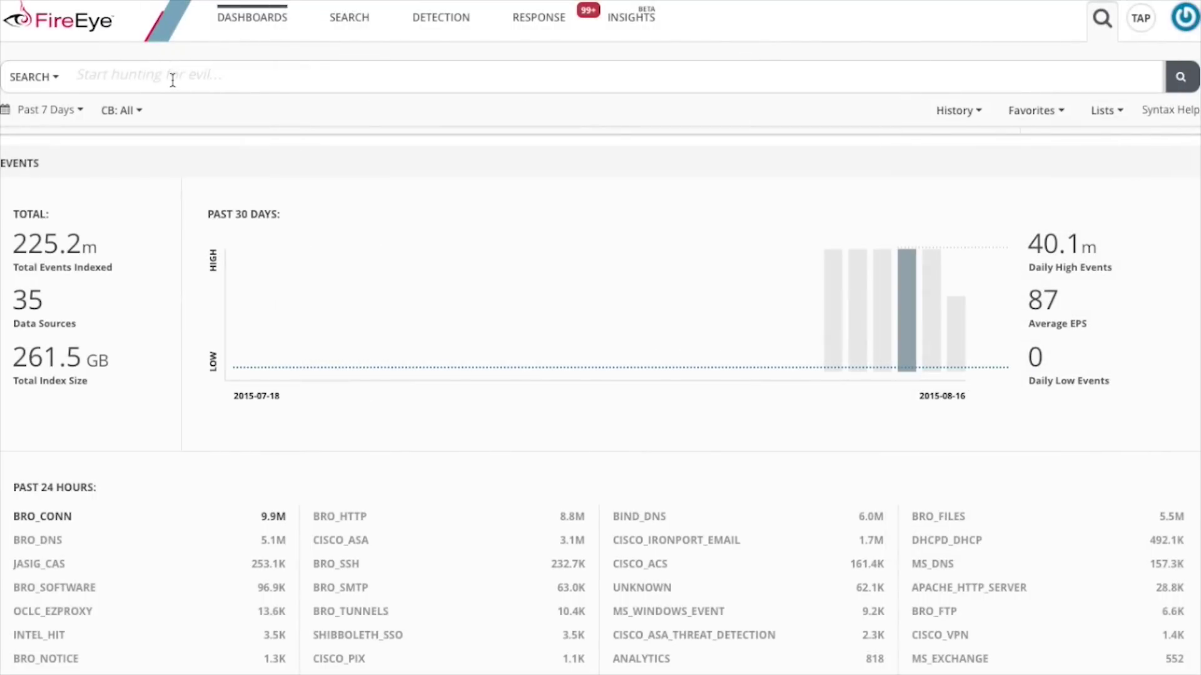
# Search for domains matching the saved list and group them by domain with "domain:$unapproved_domains | groupby domain".
pyautogui.click(266, 67)
pyautogui.write('d')
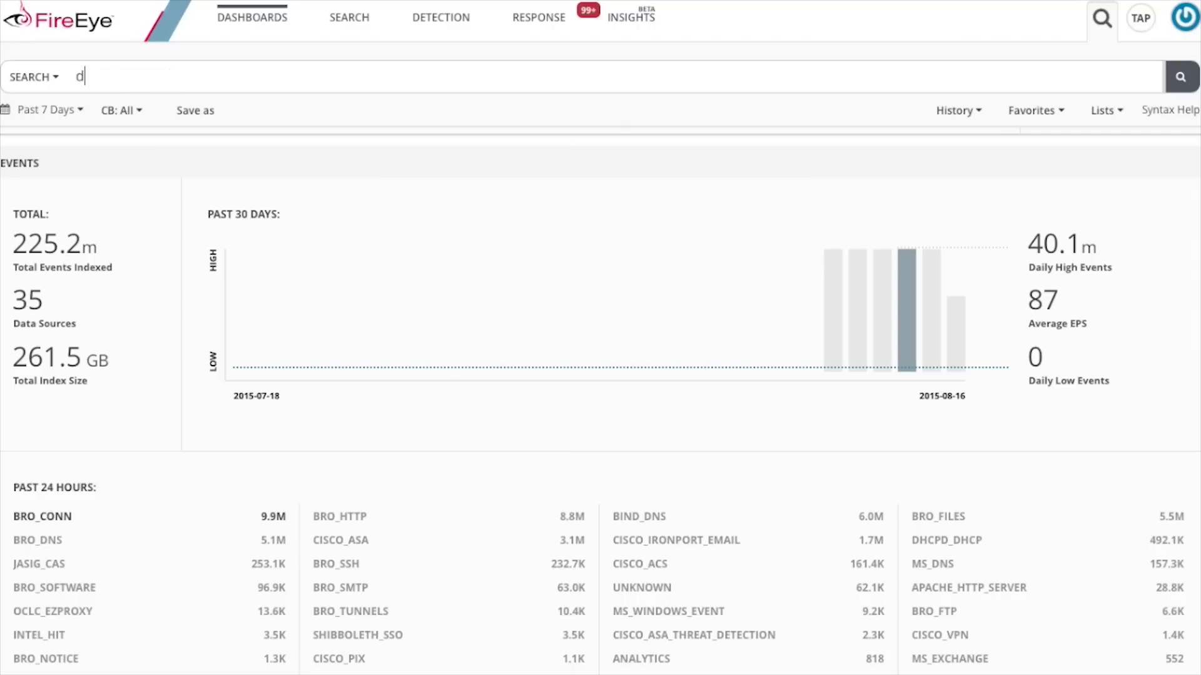
pyautogui.write('omain:$unapproved')
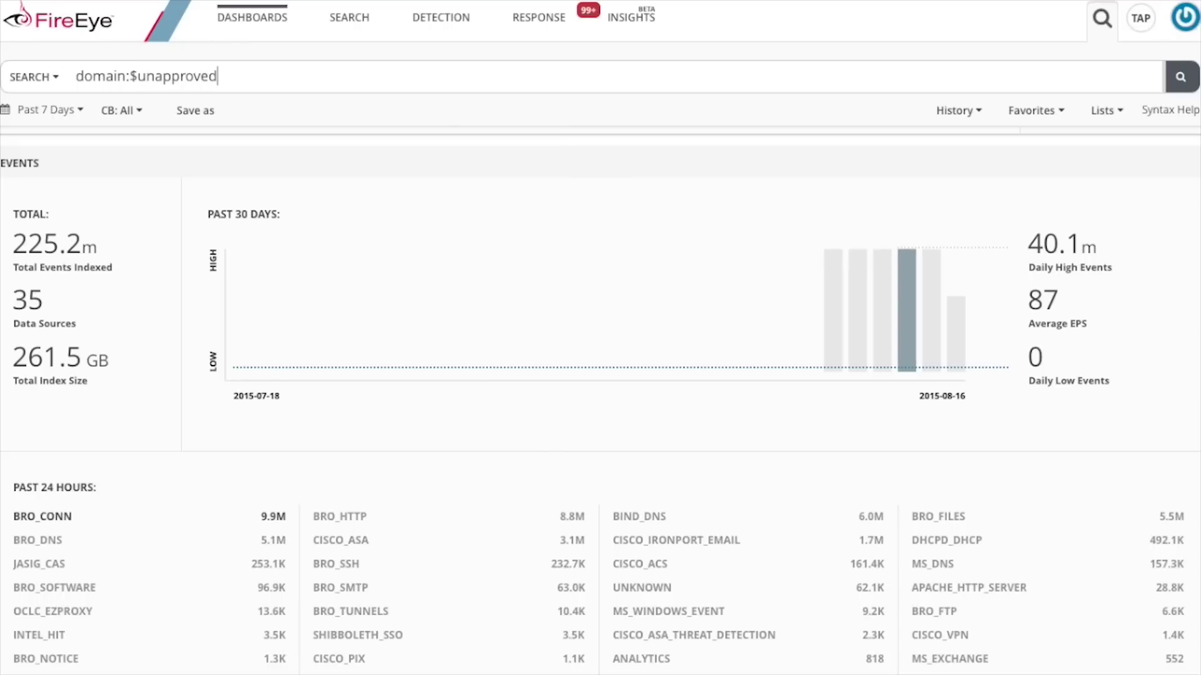
pyautogui.write('_domains | groupby domain')
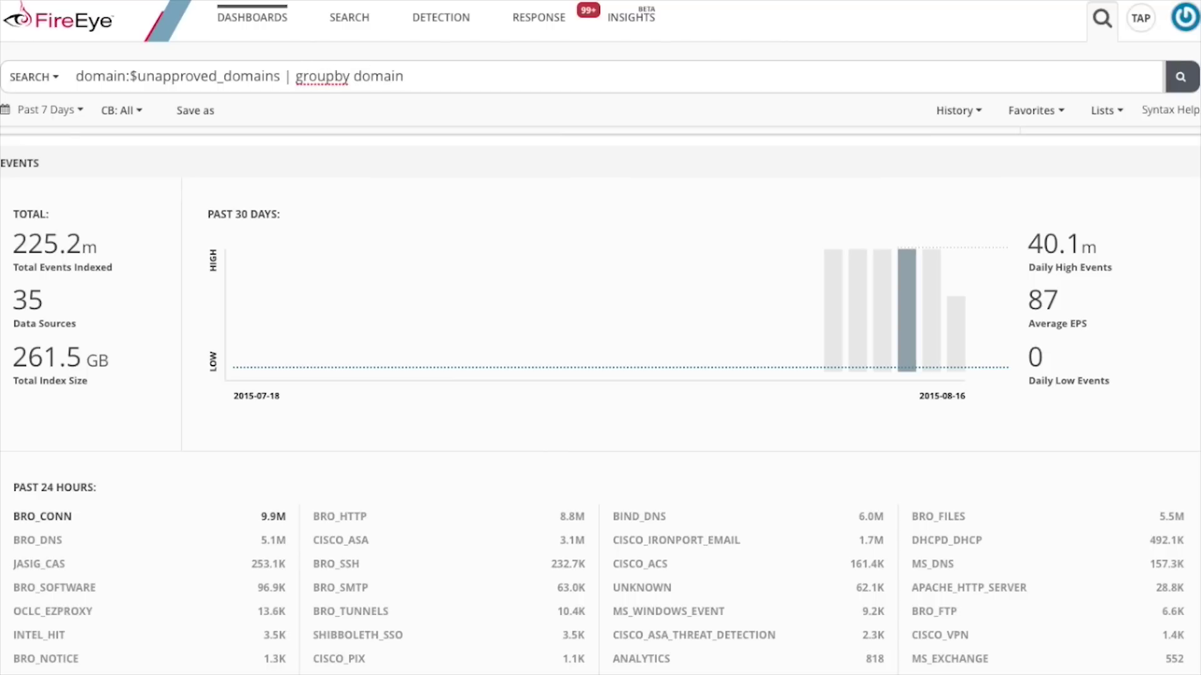
pyautogui.press('Return')
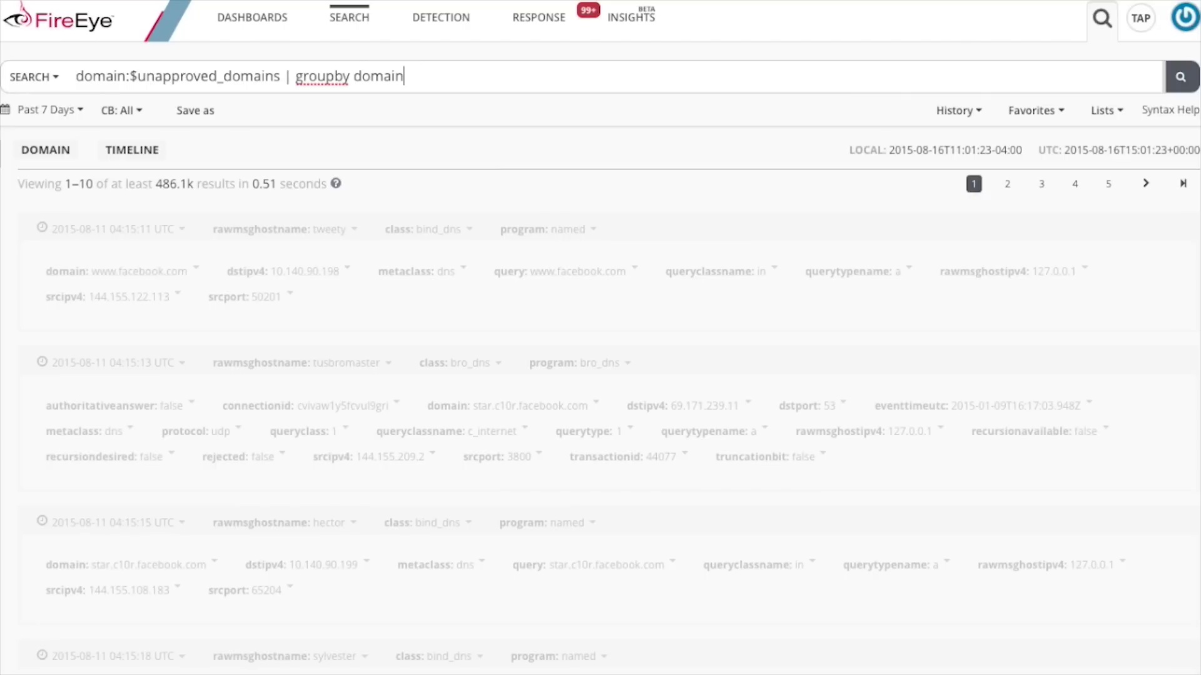